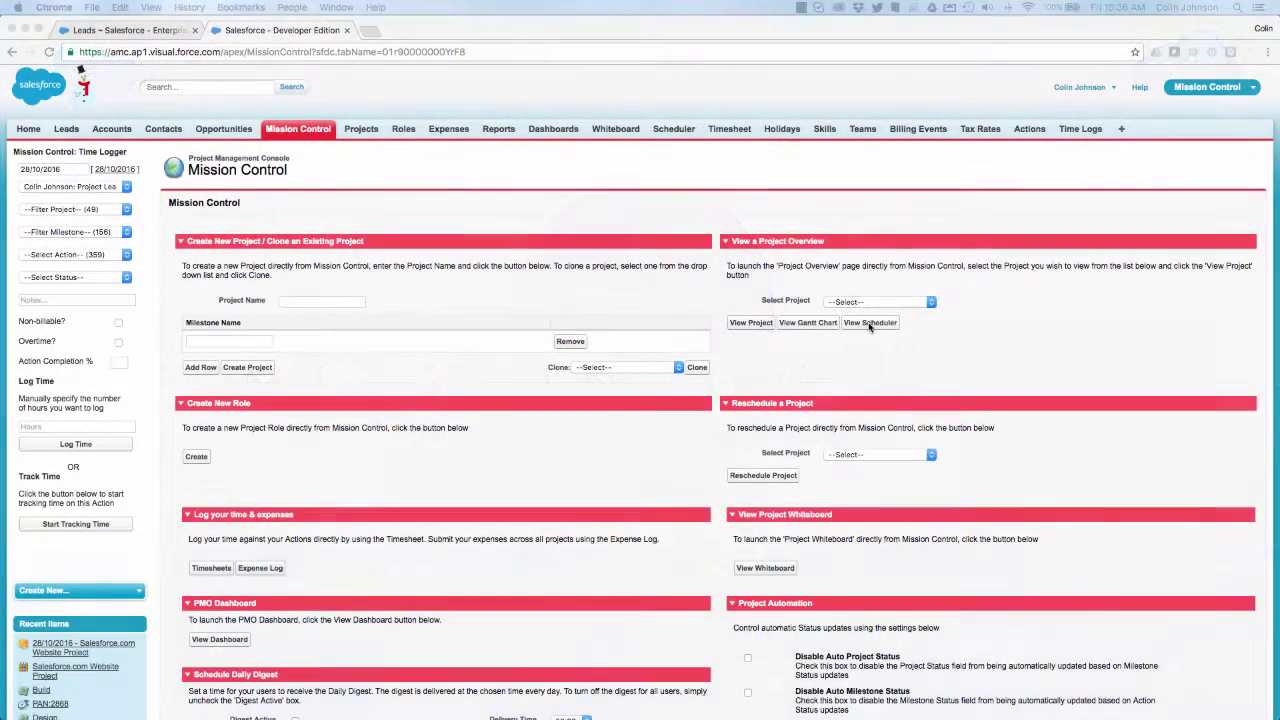
# Step: Open the Resource Scheduler timeline for 28 Oct – 10 Nov 2016 with View Scheduler
pyautogui.click(880, 328)
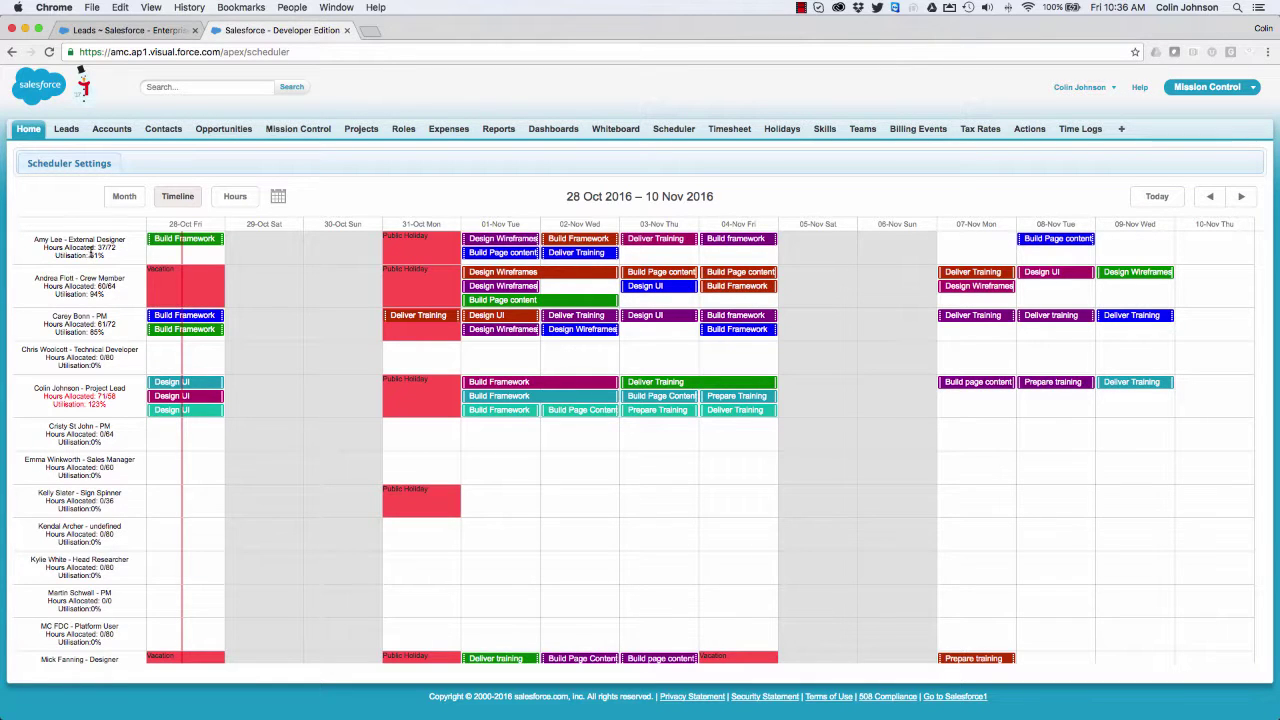
pyautogui.scroll(-5, 90, 254)
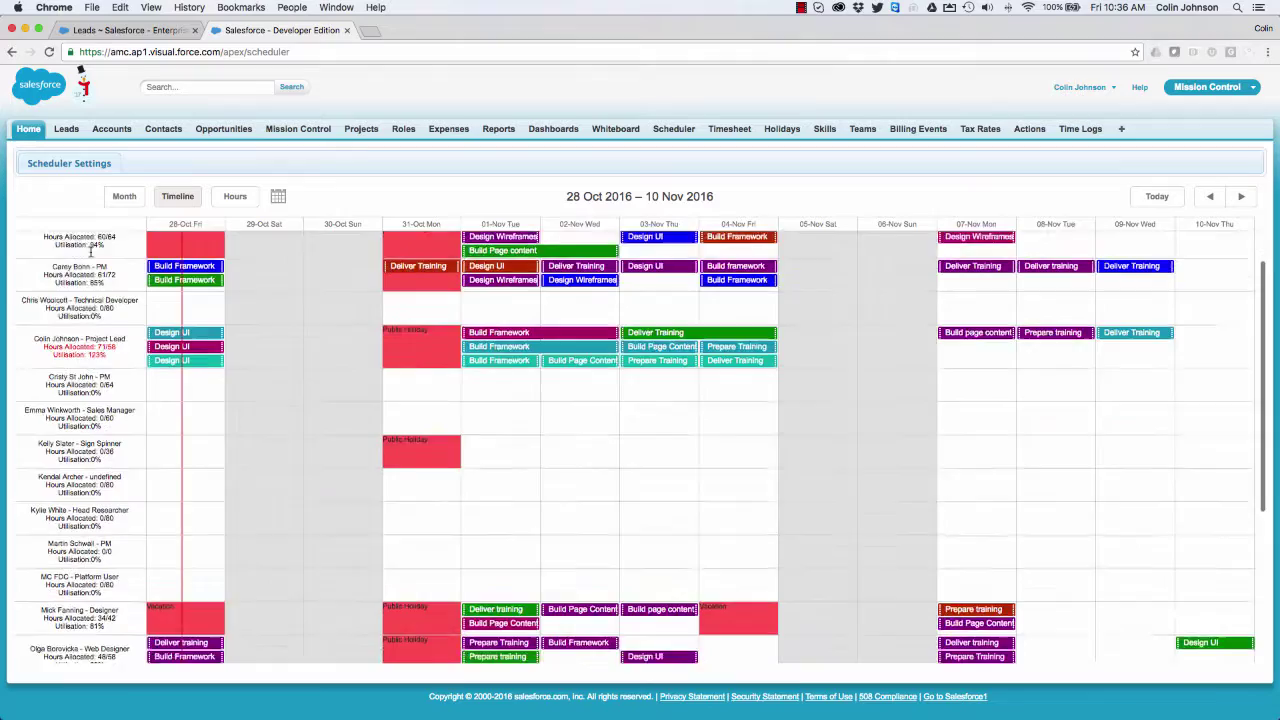
pyautogui.scroll(-2, 90, 252)
pyautogui.scroll(8, 90, 254)
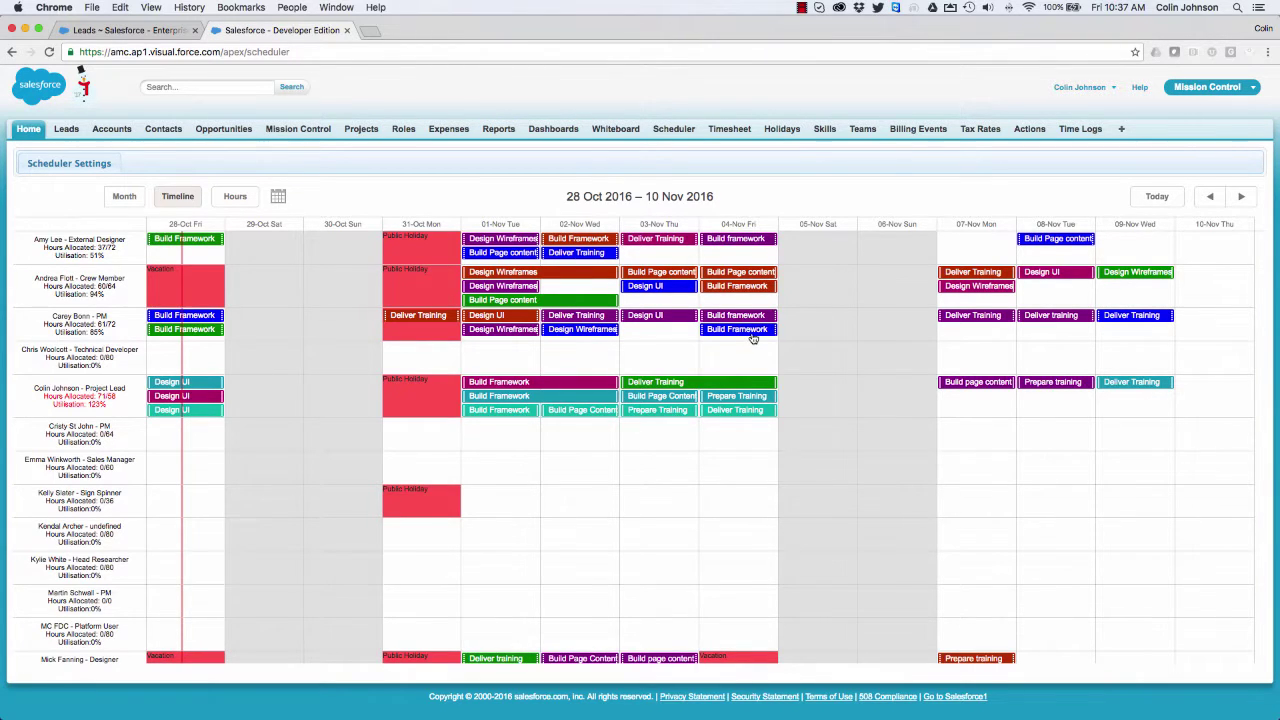
pyautogui.moveTo(600, 333)
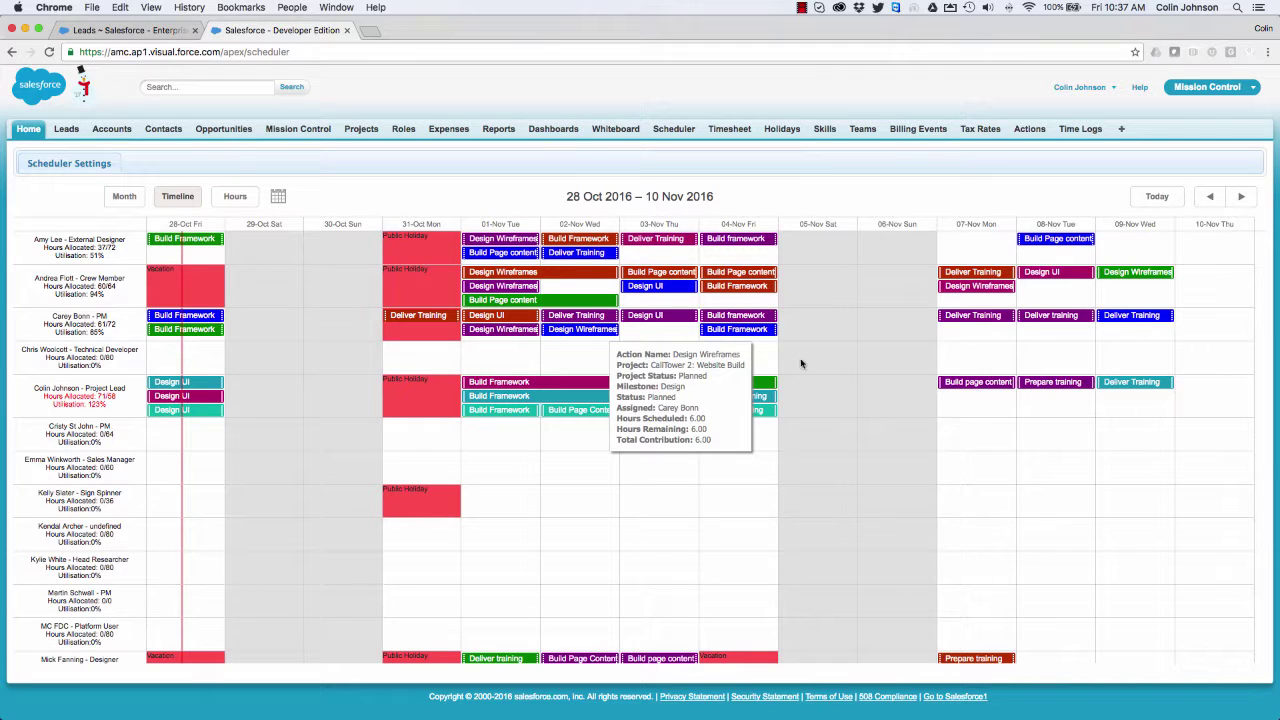
pyautogui.press('Tab')
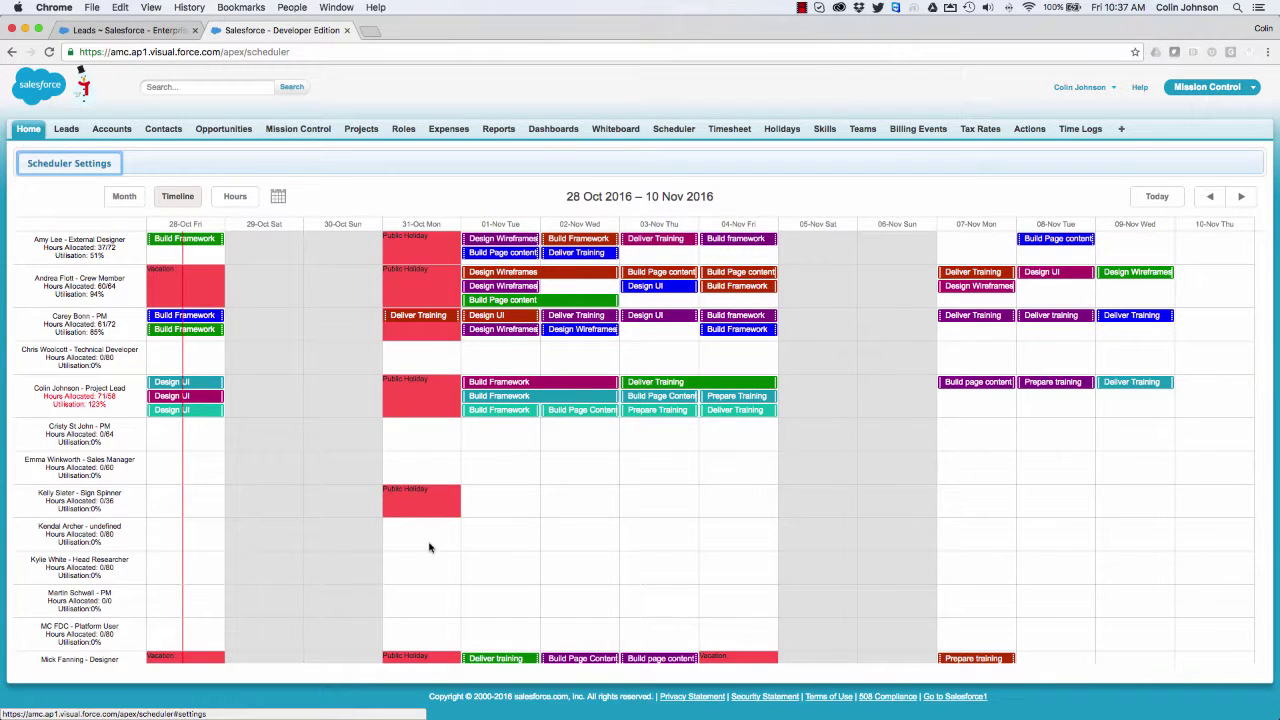
# Step: Expand Scheduler Settings and adjust Number of Weeks from 1 up to 12
pyautogui.click(70, 166)
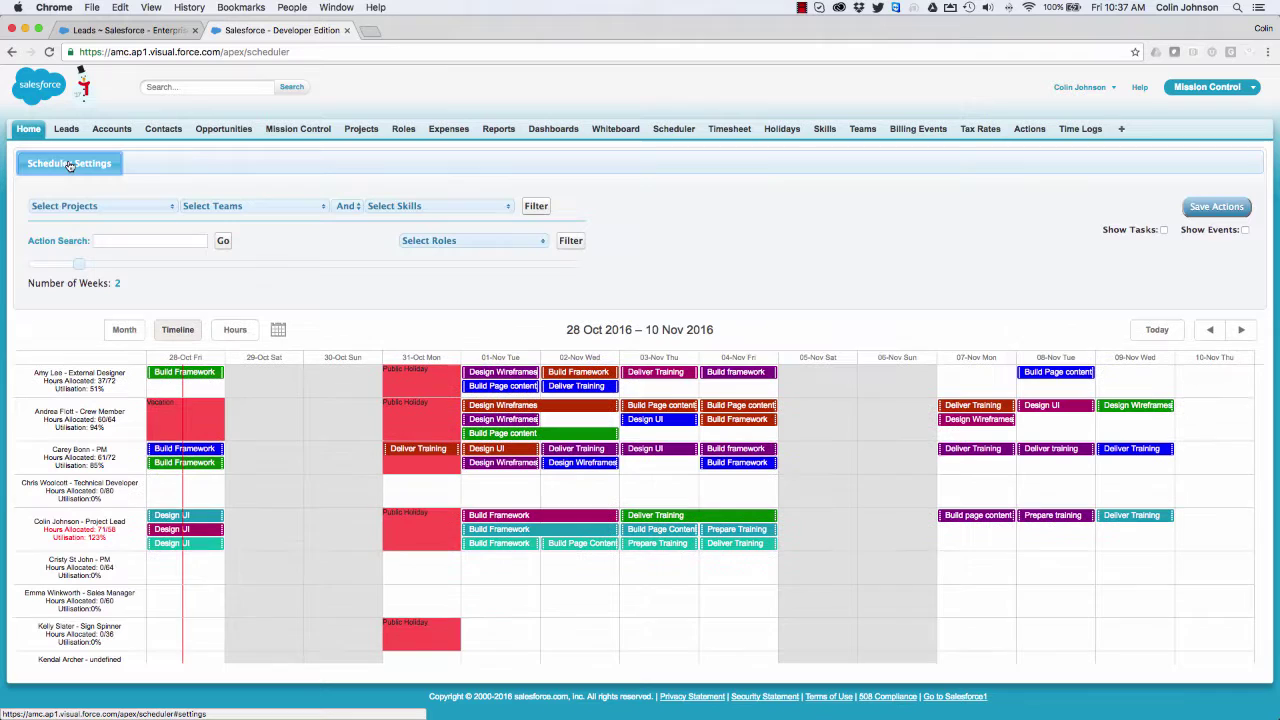
pyautogui.click(36, 259)
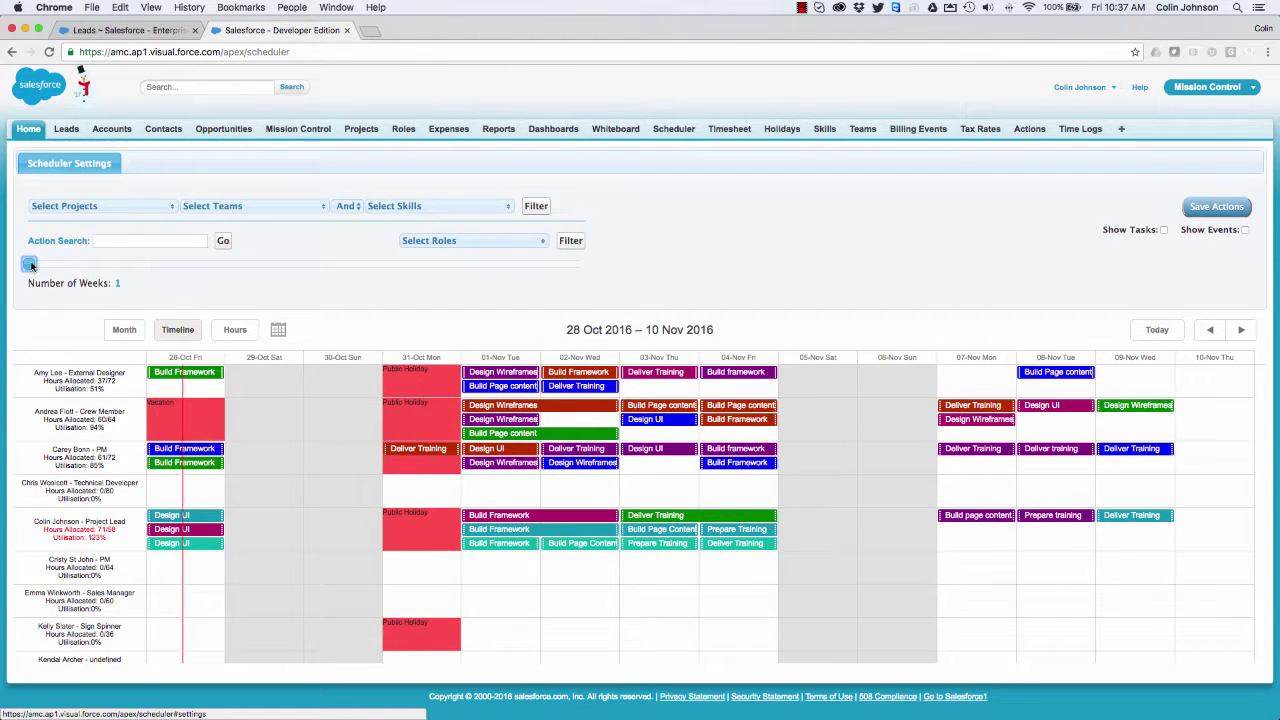
pyautogui.click(150, 268)
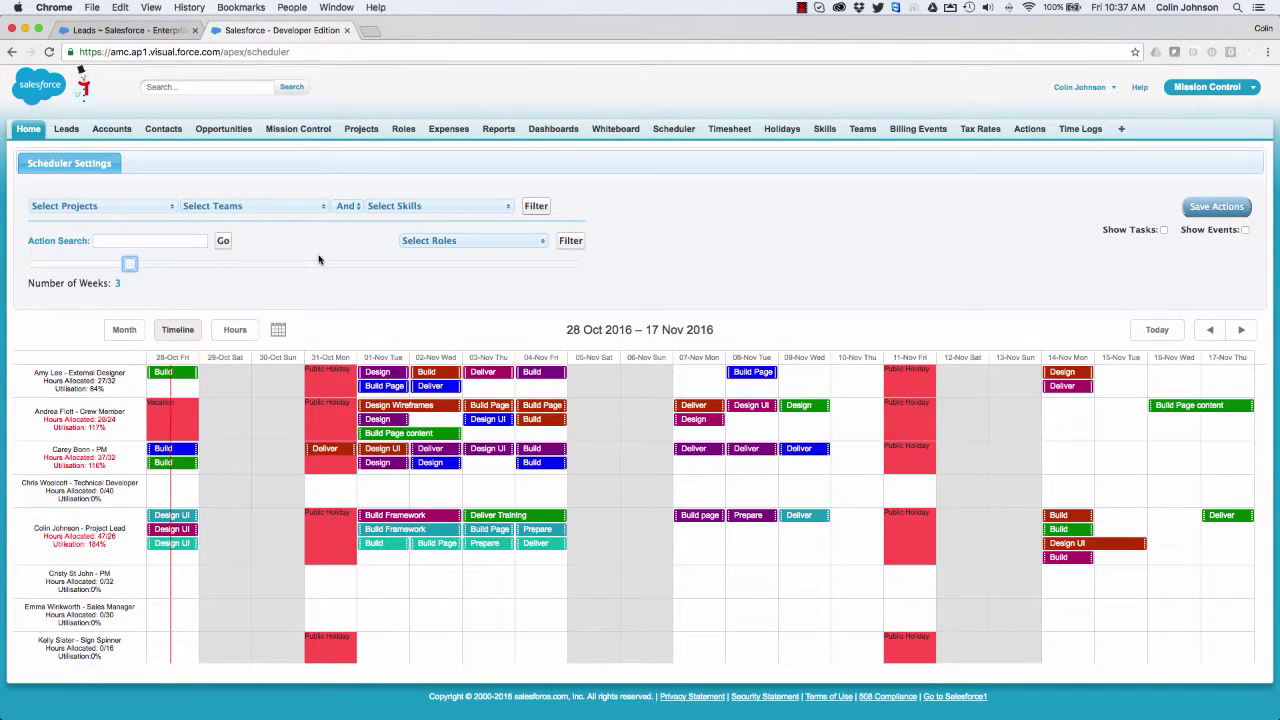
pyautogui.click(320, 268)
pyautogui.click(436, 268)
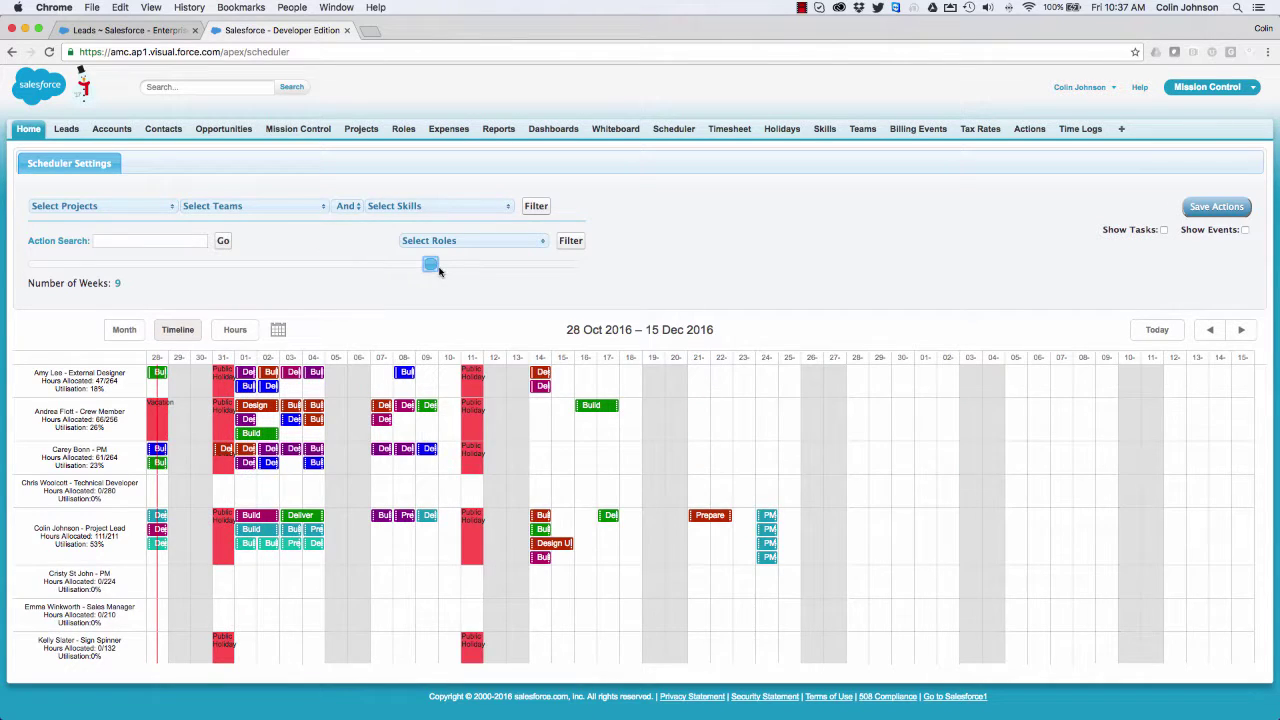
pyautogui.click(577, 268)
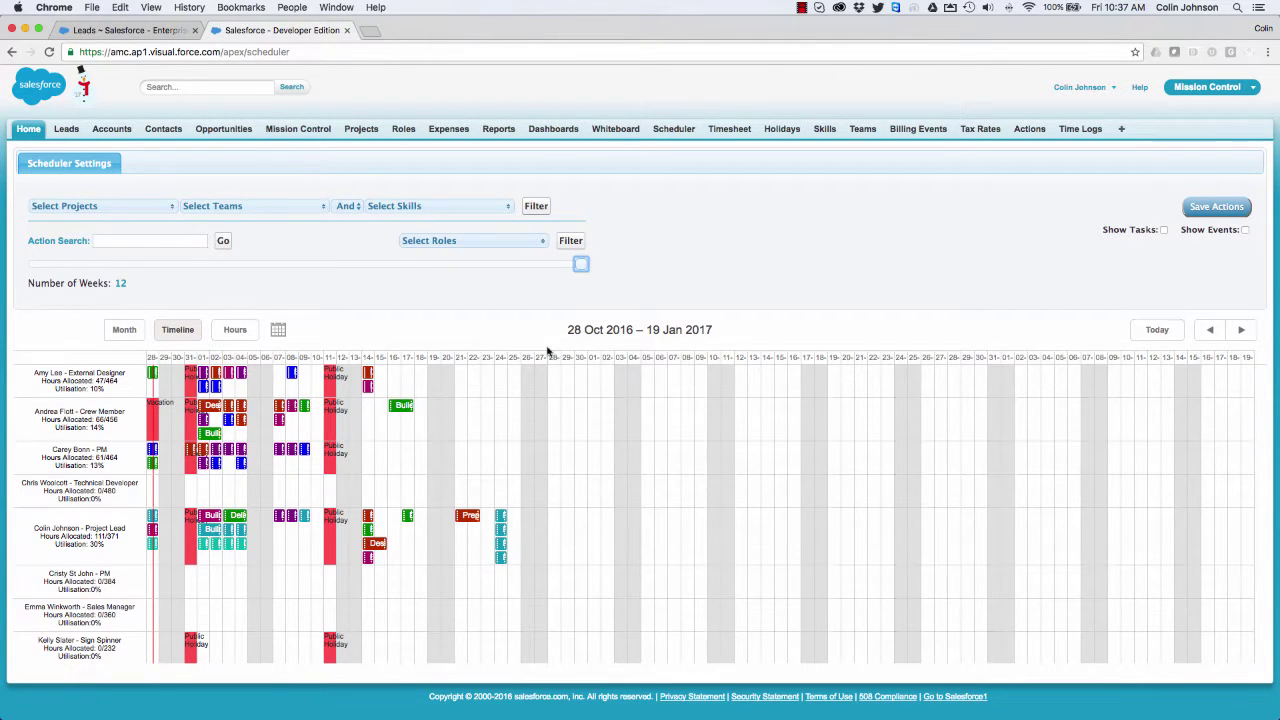
# Step: Collapse settings, move the timeline forward, return to today, then reopen Scheduler Settings
pyautogui.click(50, 165)
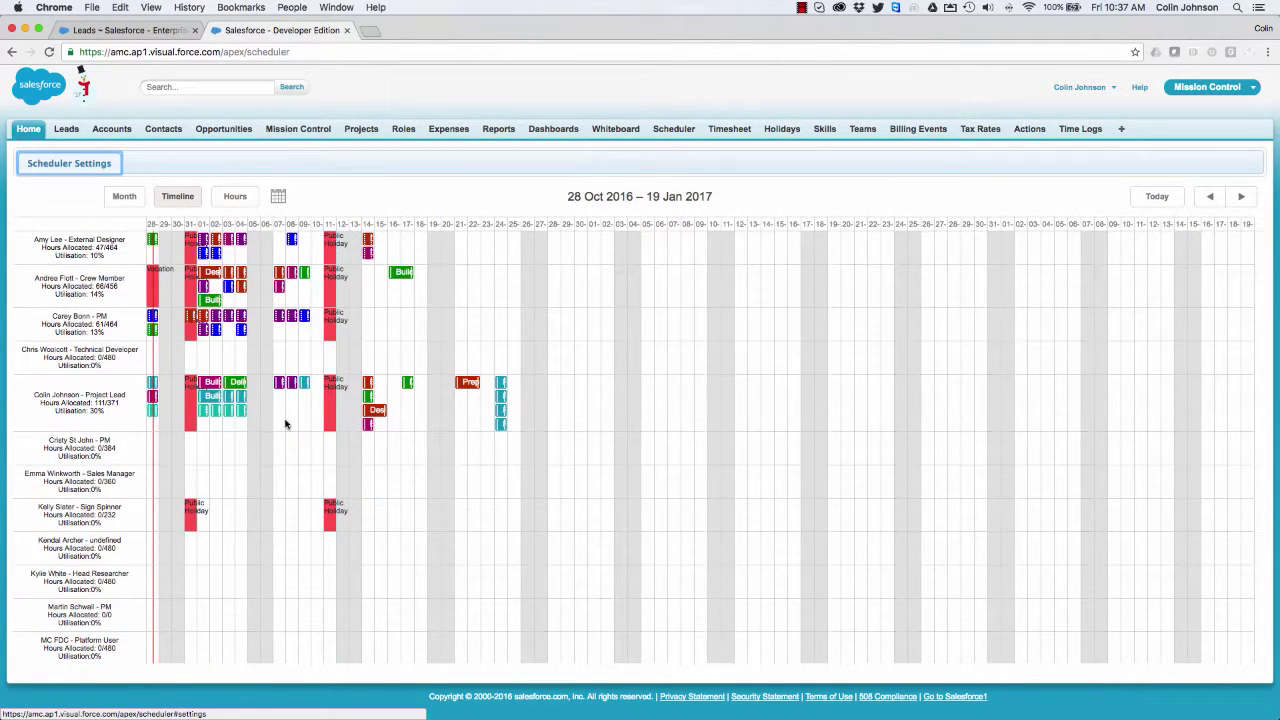
pyautogui.scroll(-10, 285, 425)
pyautogui.scroll(10, 285, 425)
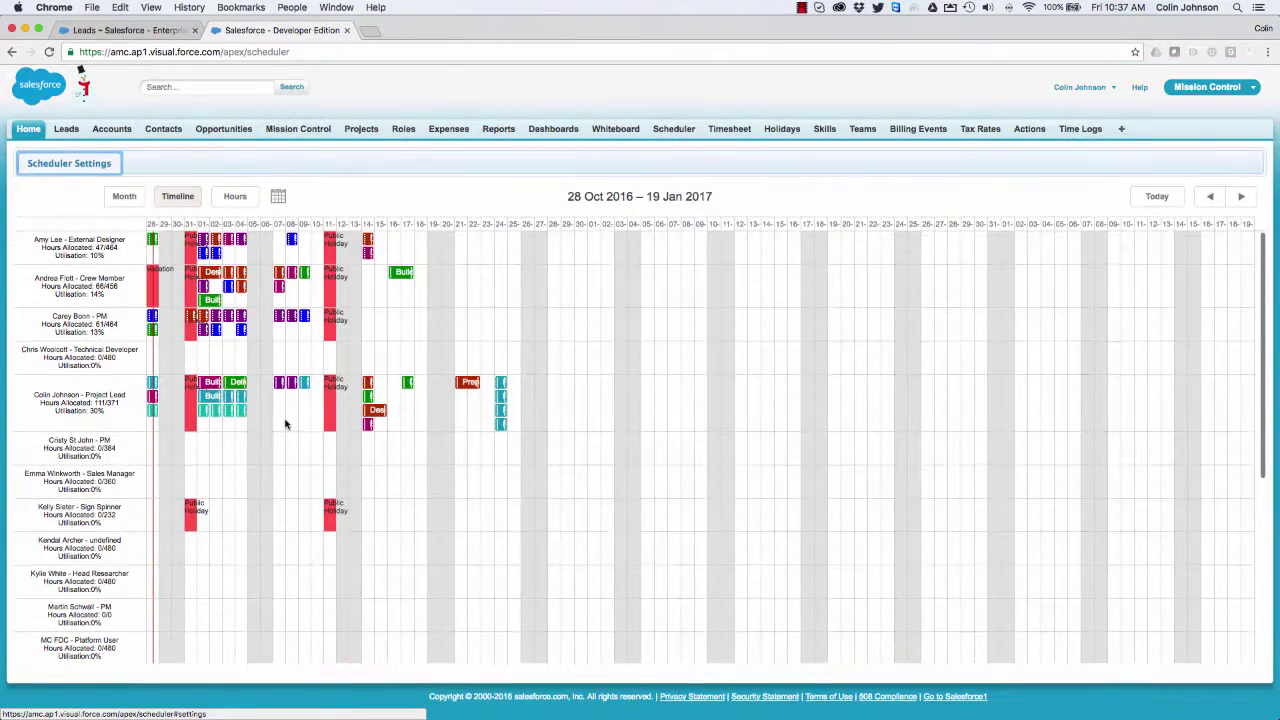
pyautogui.click(1241, 200)
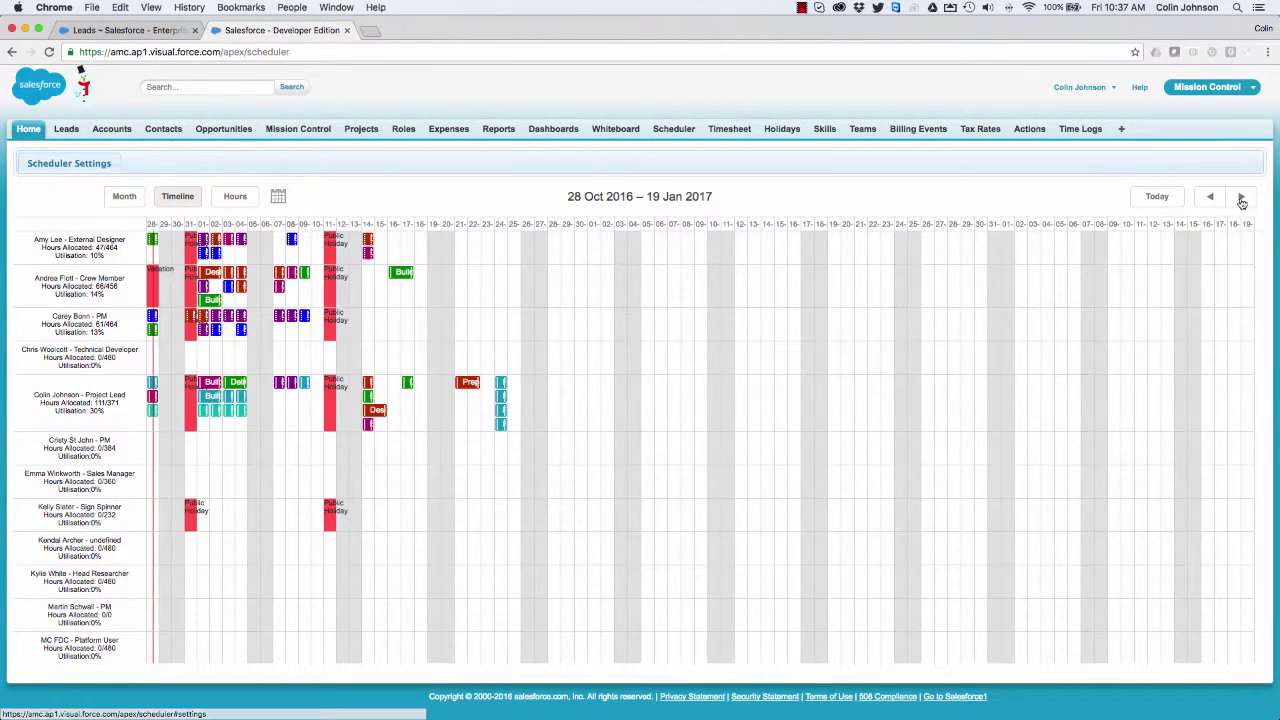
pyautogui.click(1162, 198)
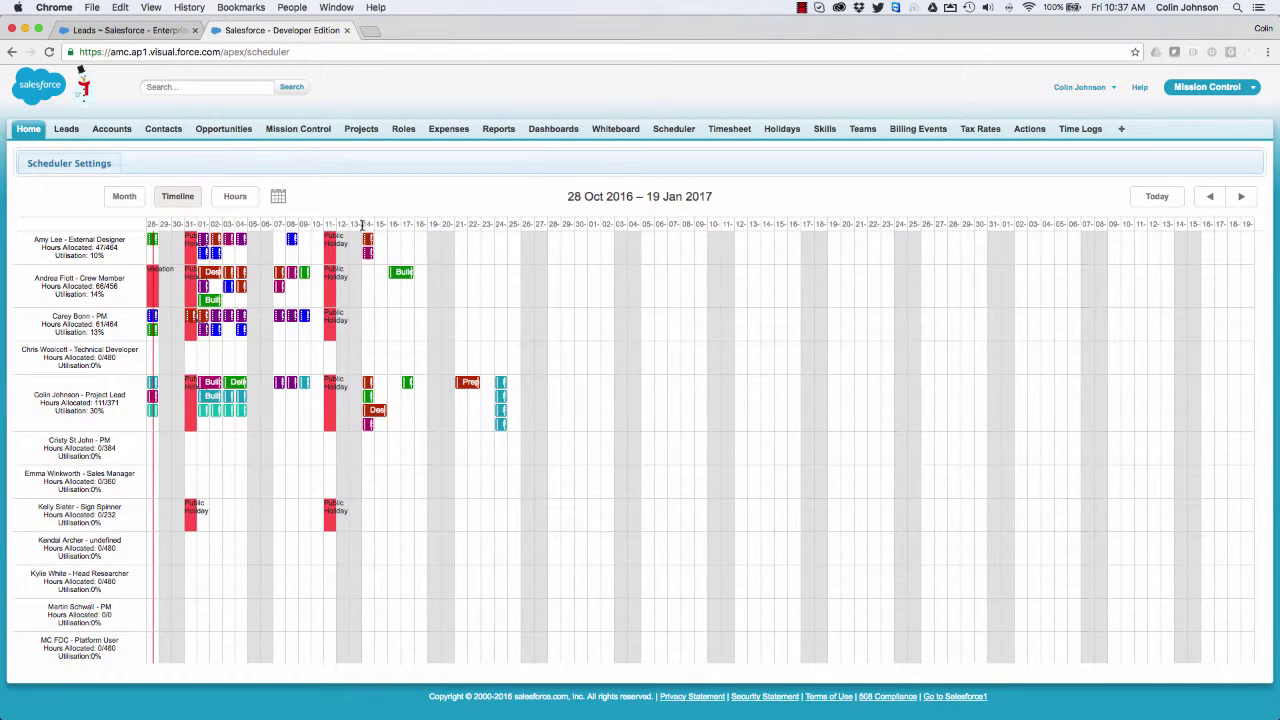
pyautogui.click(45, 170)
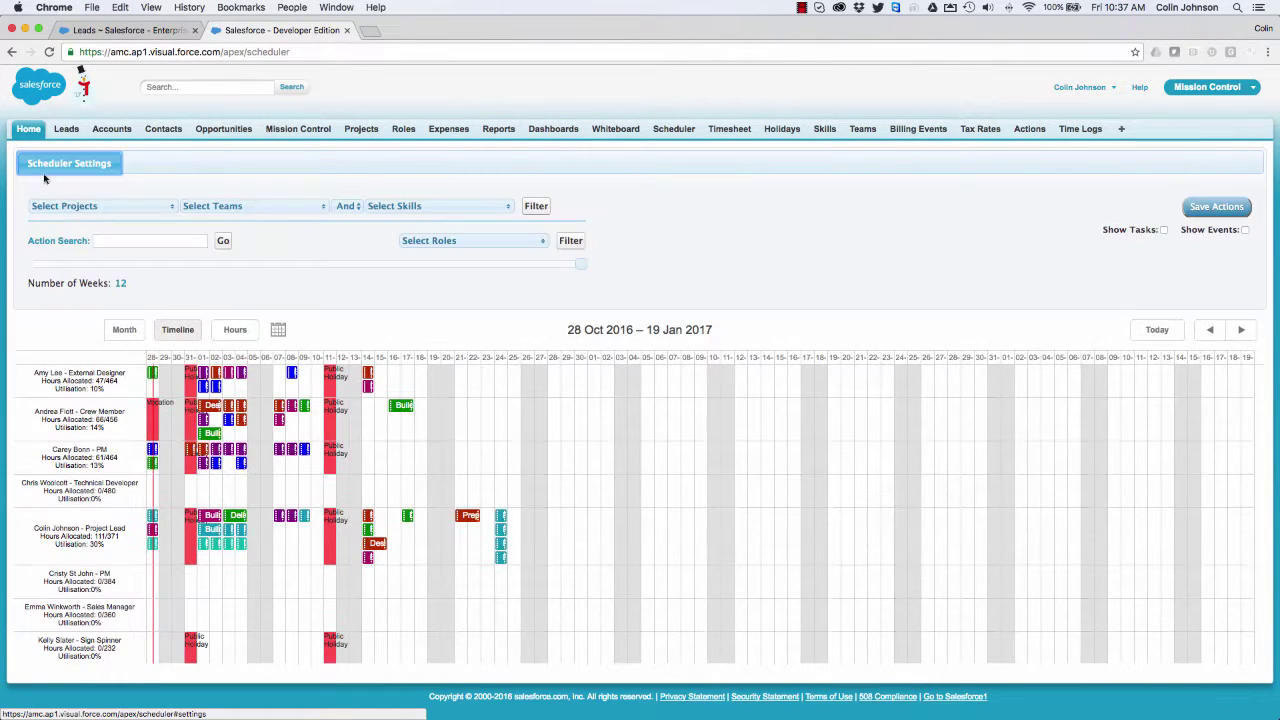
# Step: Set the timeline back to two weeks, collapse settings, and shift it to start 1 Nov
pyautogui.click(80, 264)
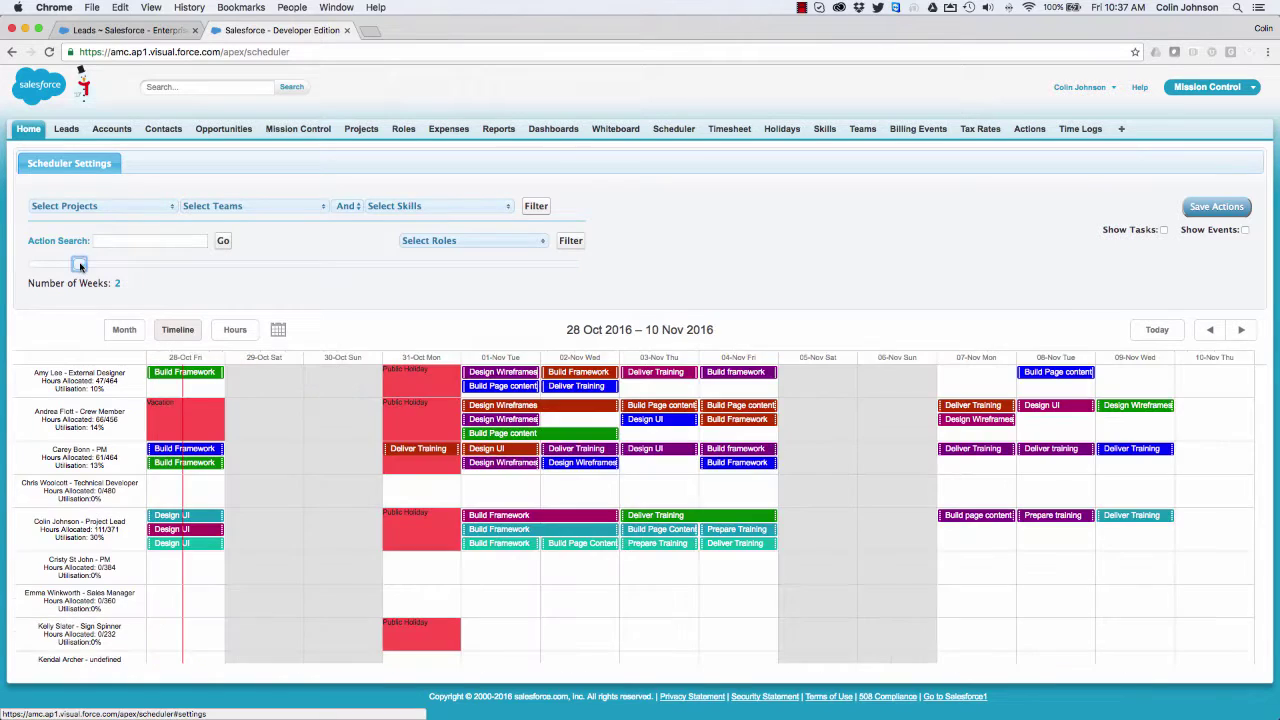
pyautogui.click(58, 168)
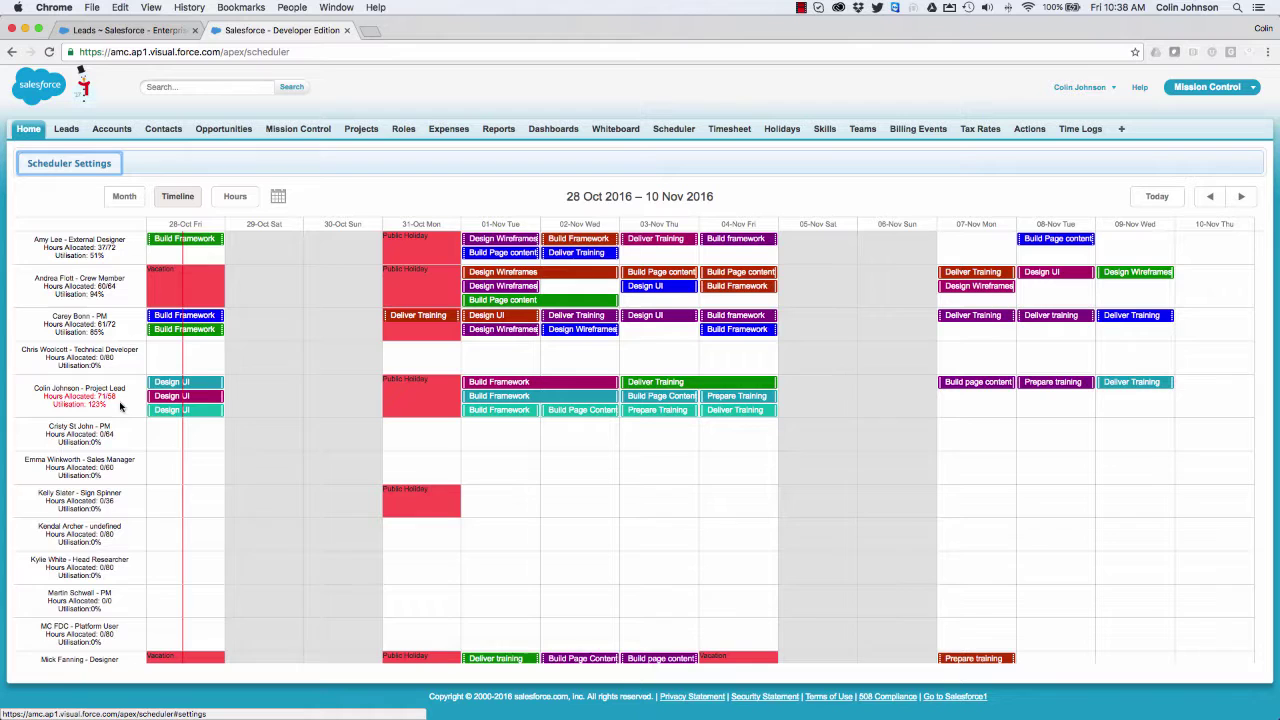
pyautogui.click(1240, 198)
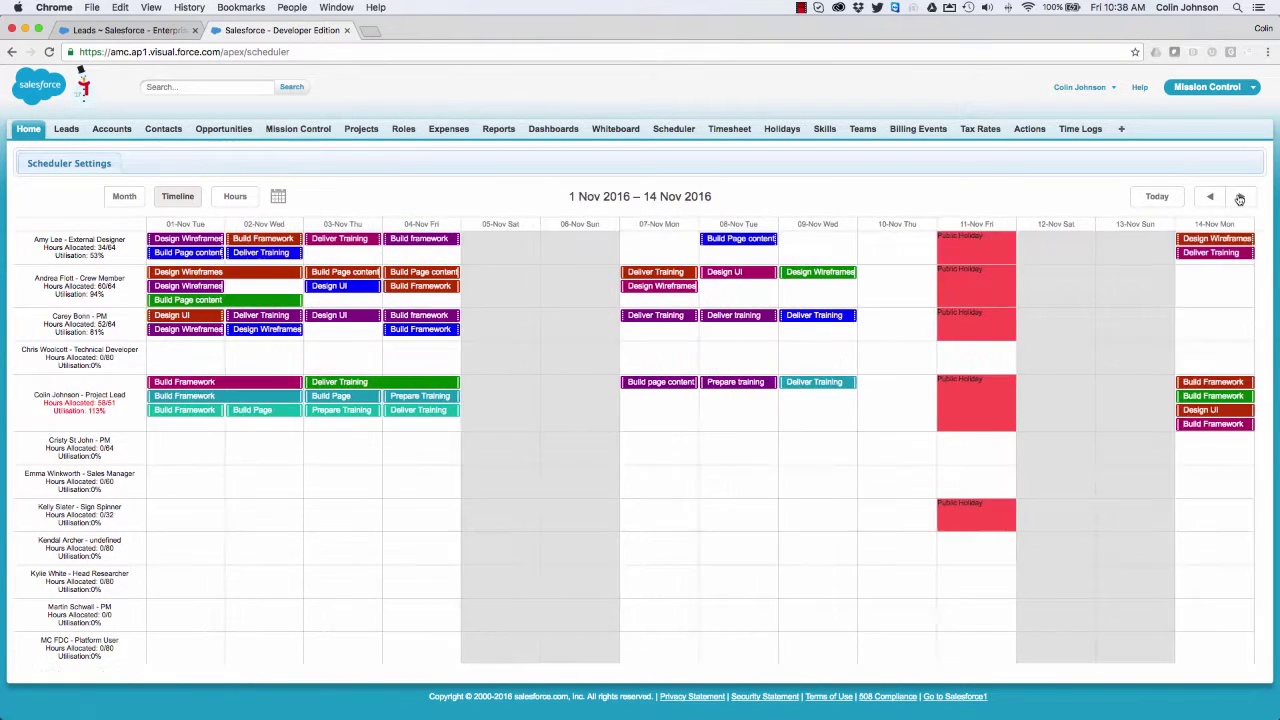
# Step: Step the timeline forward to 12–25 Nov, then return to today's 28 Oct – 10 Nov
pyautogui.click(1240, 198)
pyautogui.click(1240, 198)
pyautogui.click(1240, 198)
pyautogui.click(1240, 198)
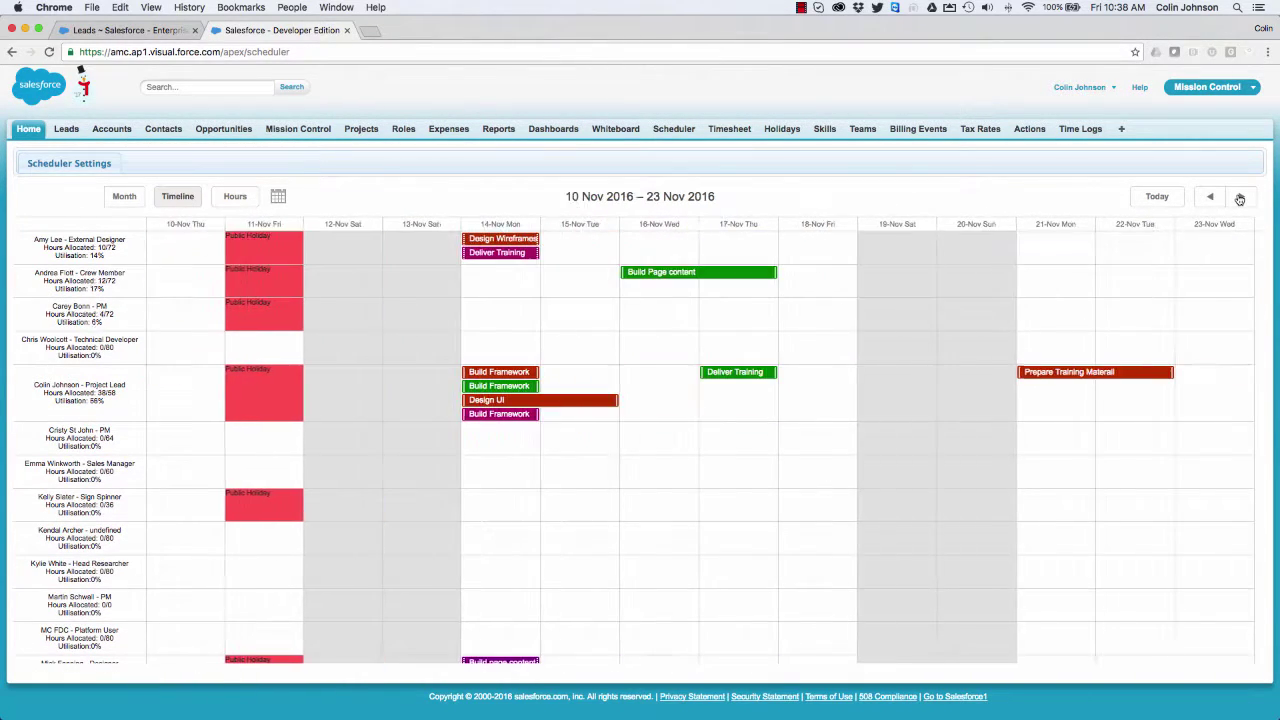
pyautogui.click(1240, 198)
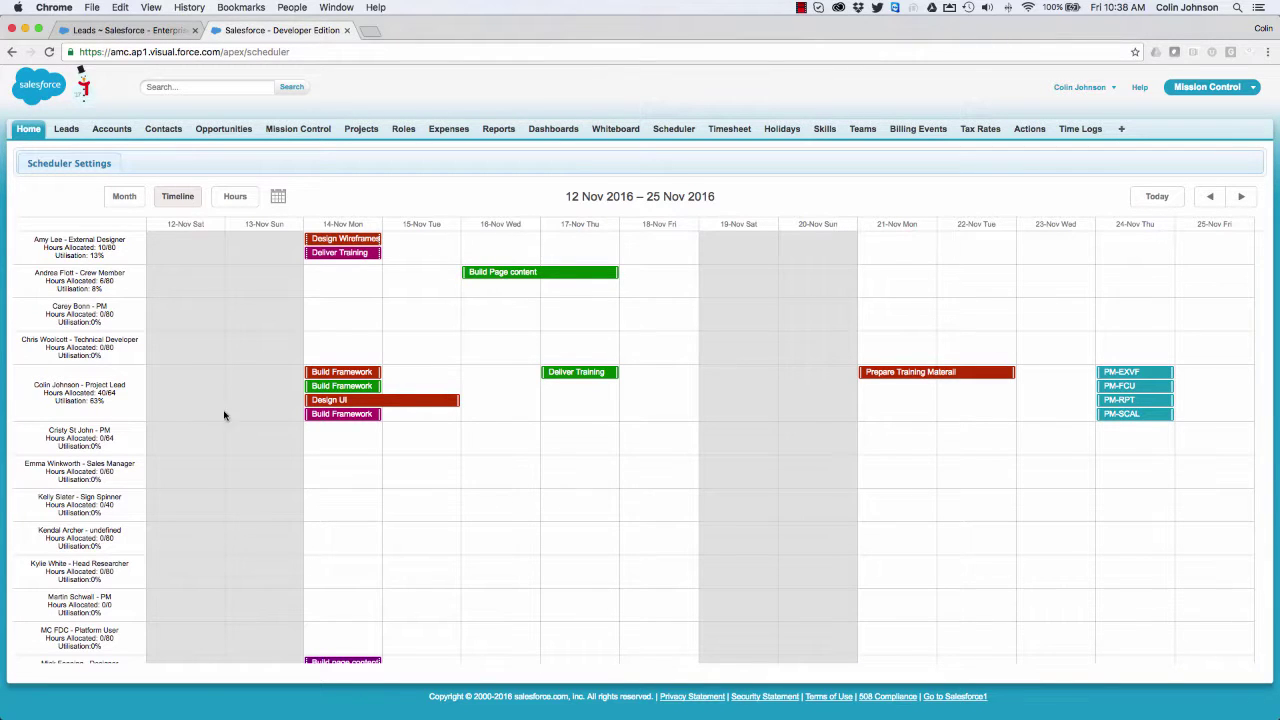
pyautogui.moveTo(1127, 416)
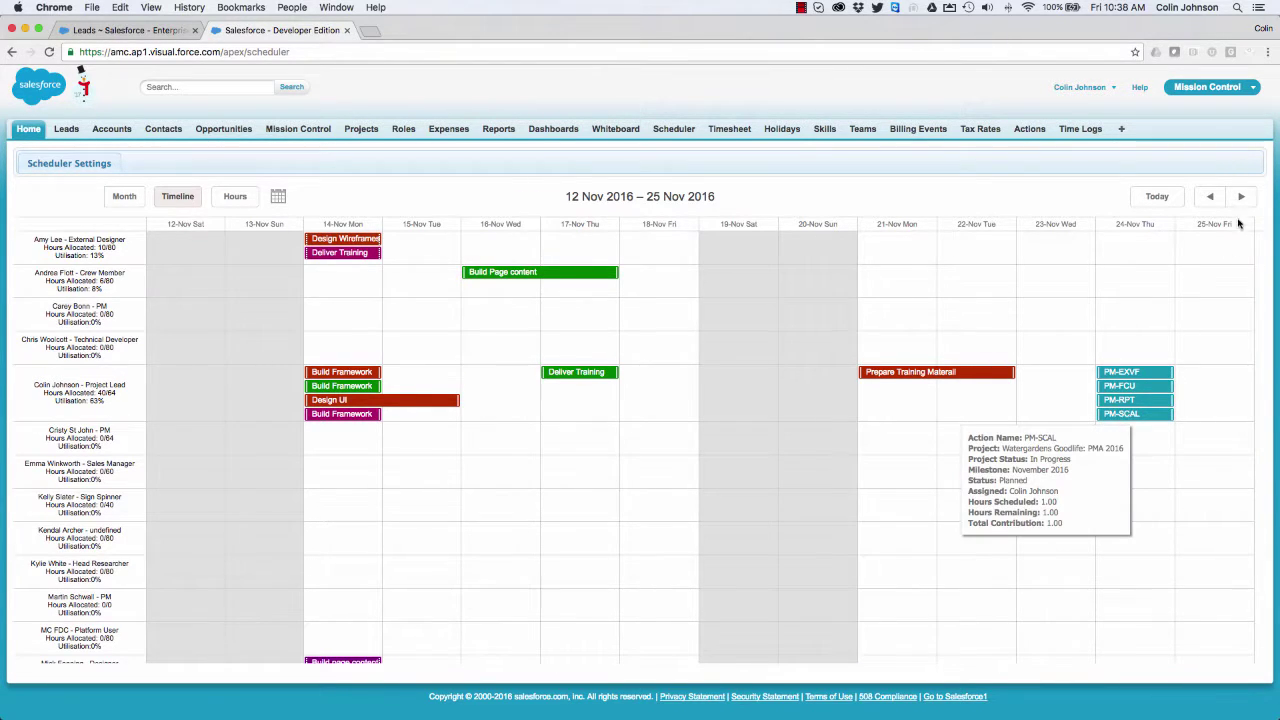
pyautogui.click(1168, 199)
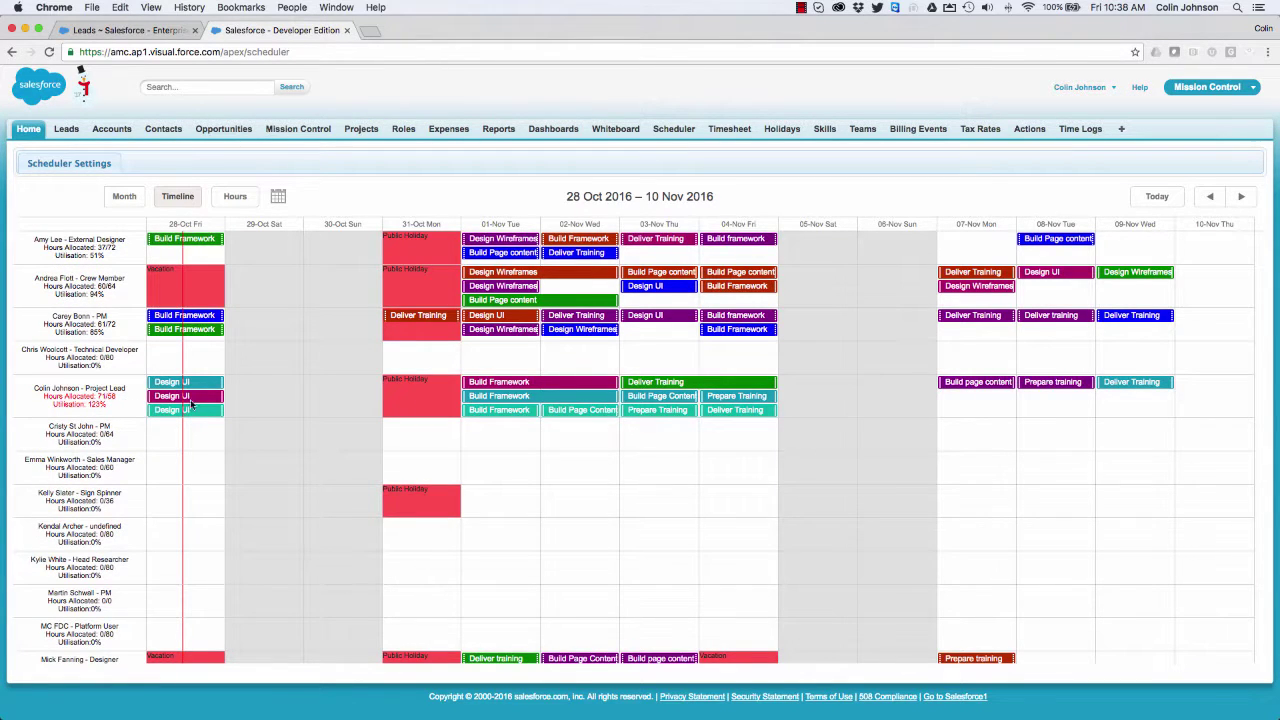
pyautogui.moveTo(706, 396)
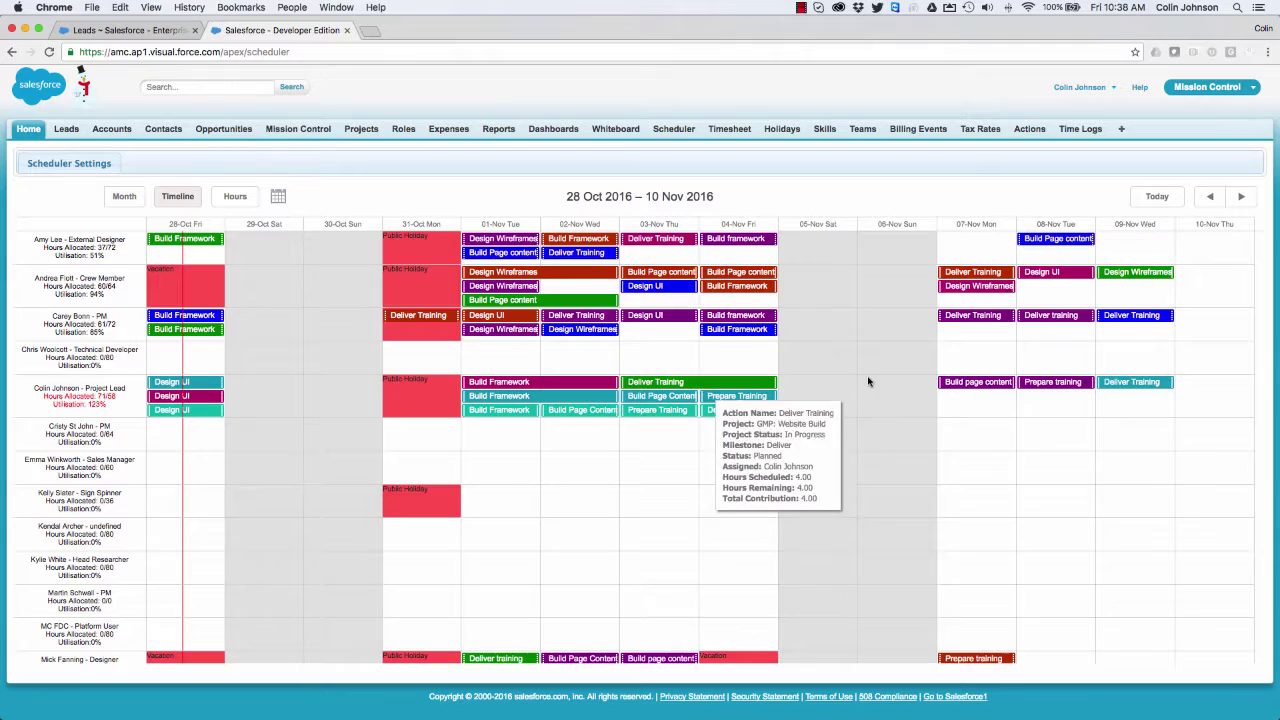
pyautogui.moveTo(1117, 391)
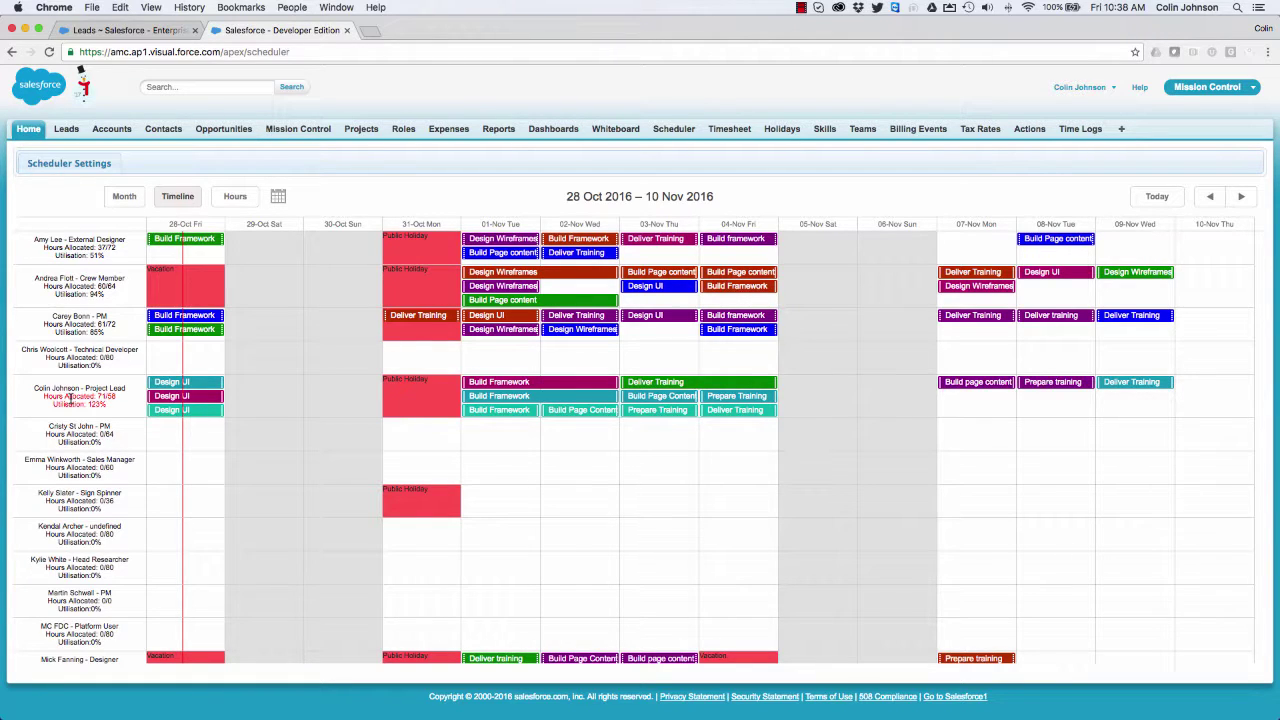
# Step: Filter the scheduler to the Consultants team and two skills, then collapse Scheduler Settings
pyautogui.moveTo(497, 386)
pyautogui.click(48, 164)
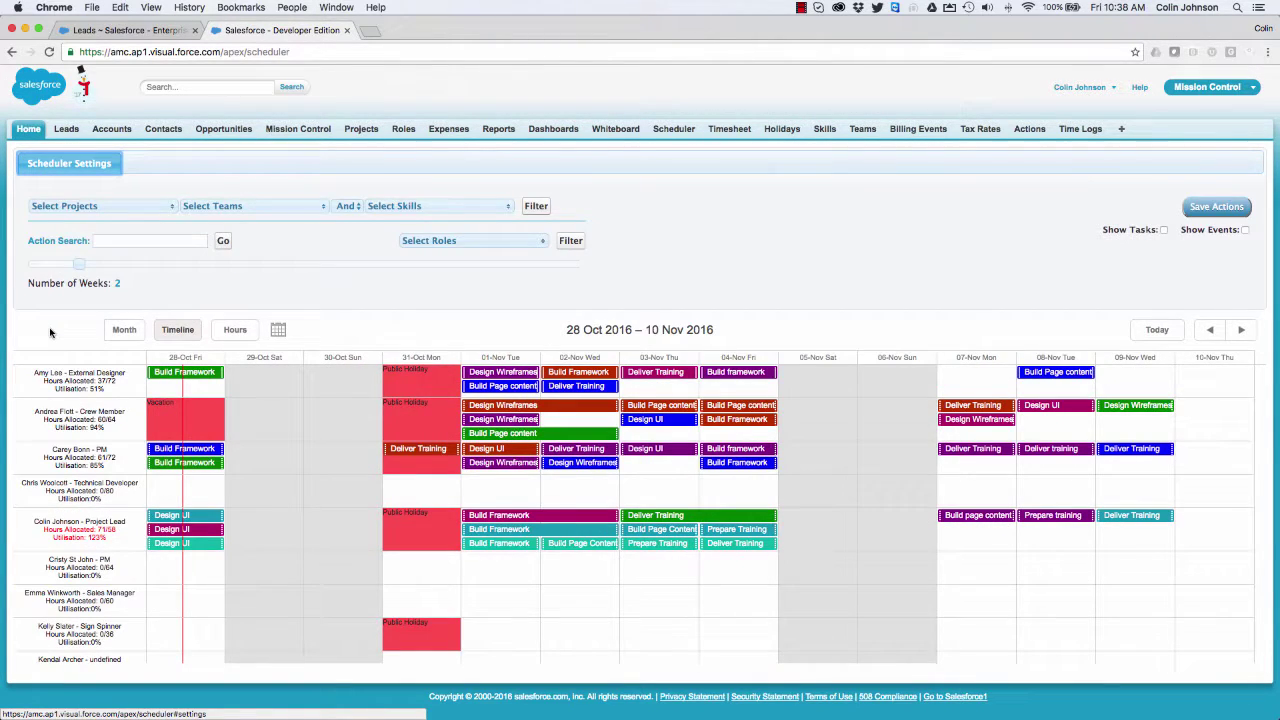
pyautogui.click(251, 206)
pyautogui.click(225, 255)
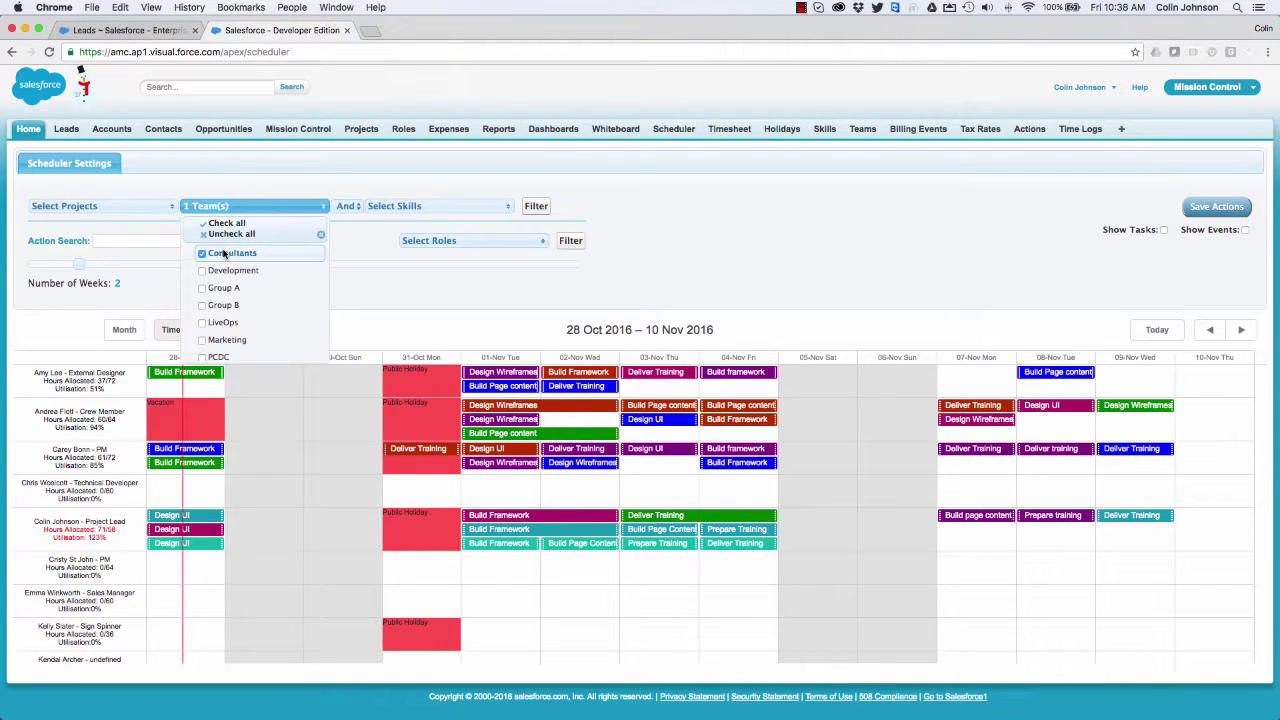
pyautogui.click(421, 207)
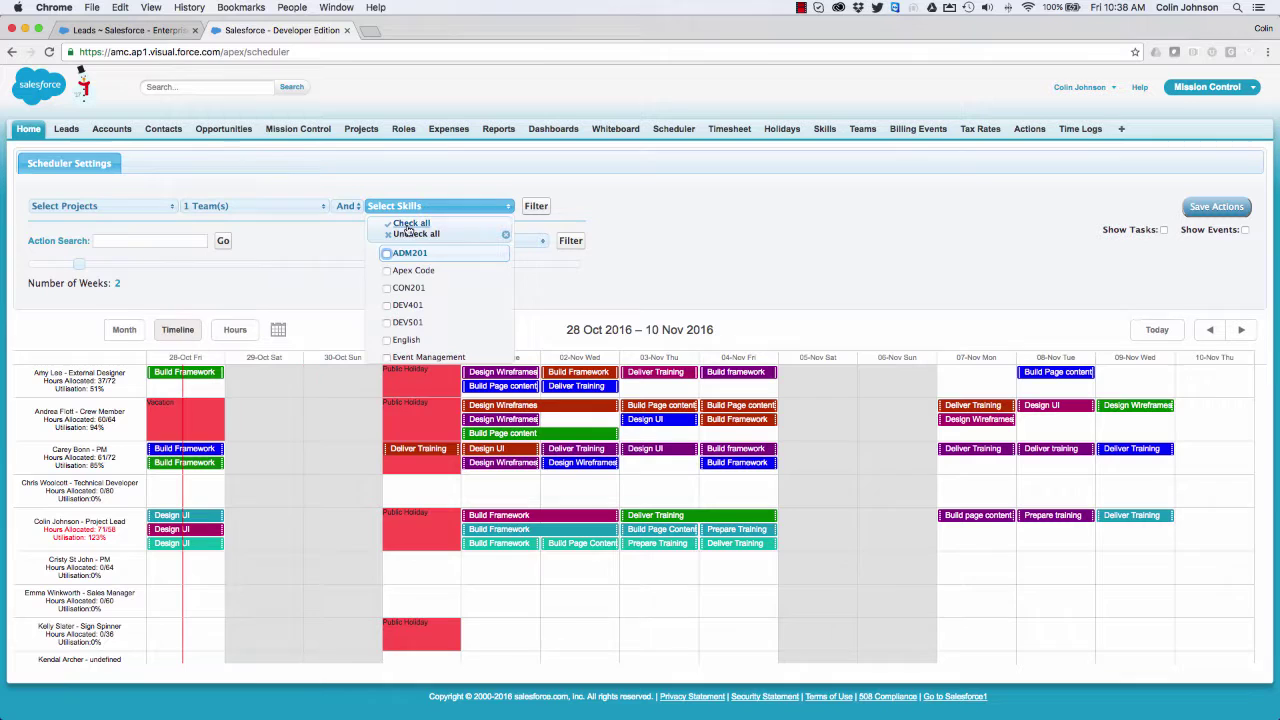
pyautogui.click(394, 255)
pyautogui.scroll(-2, 405, 310)
pyautogui.click(405, 310)
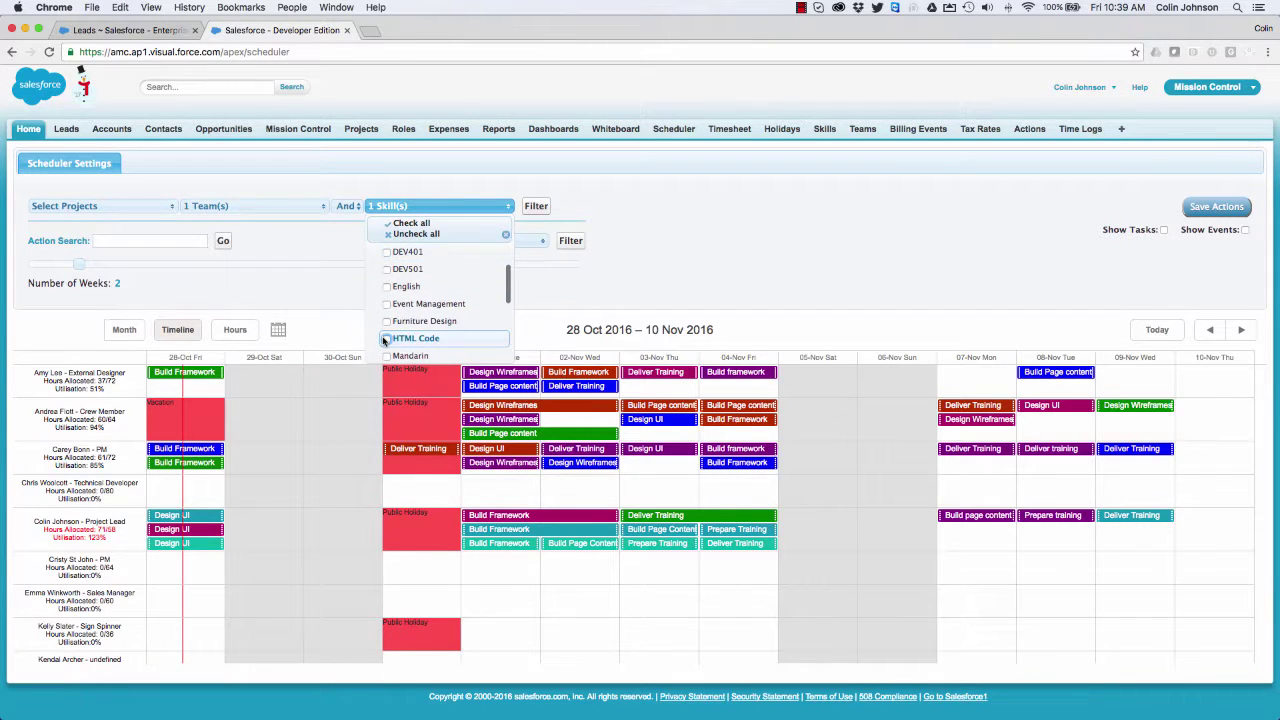
pyautogui.click(534, 208)
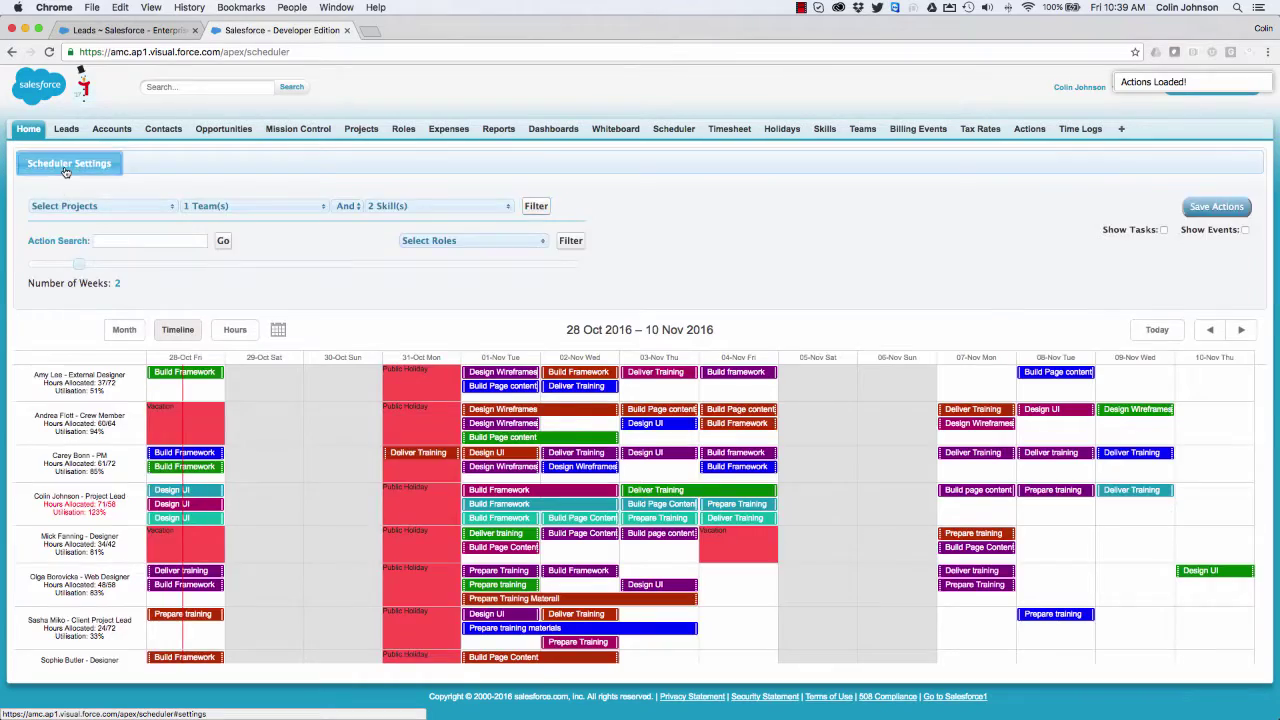
pyautogui.click(65, 170)
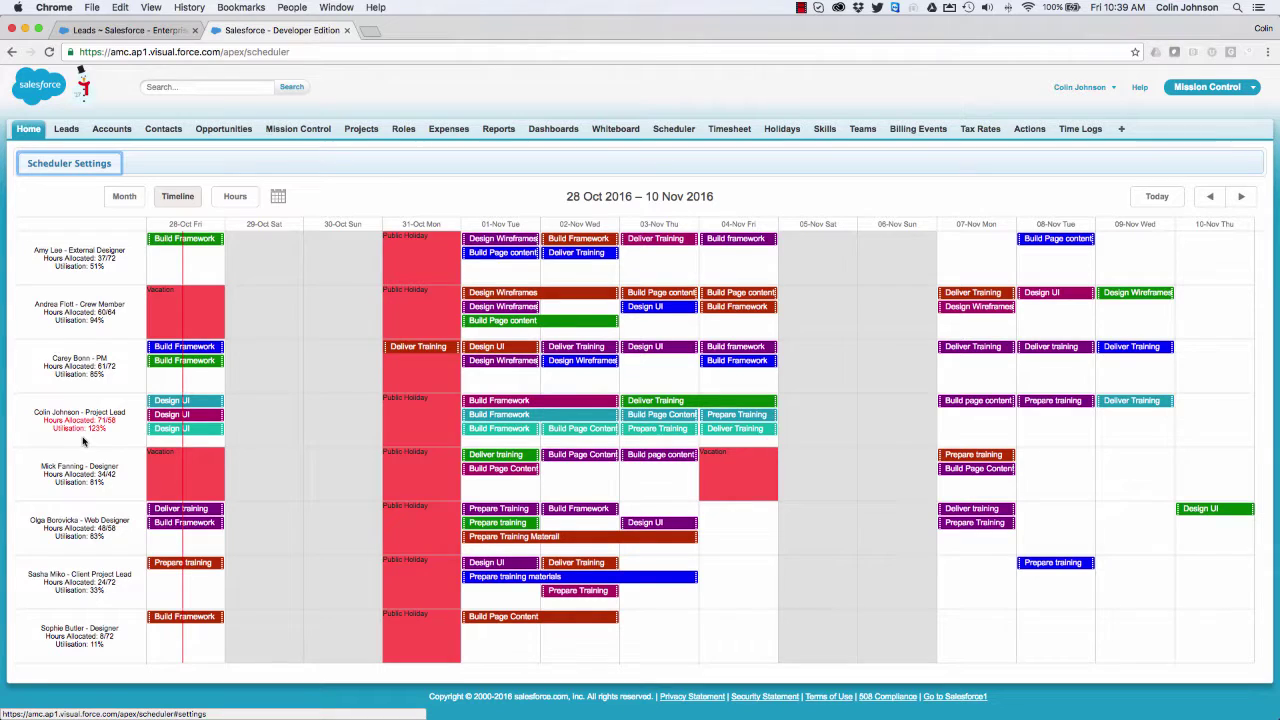
# Step: Reassign two of the project lead's Design UI actions to the client project lead and PM
pyautogui.click(190, 432)
pyautogui.moveTo(190, 432); pyautogui.dragTo(202, 576)
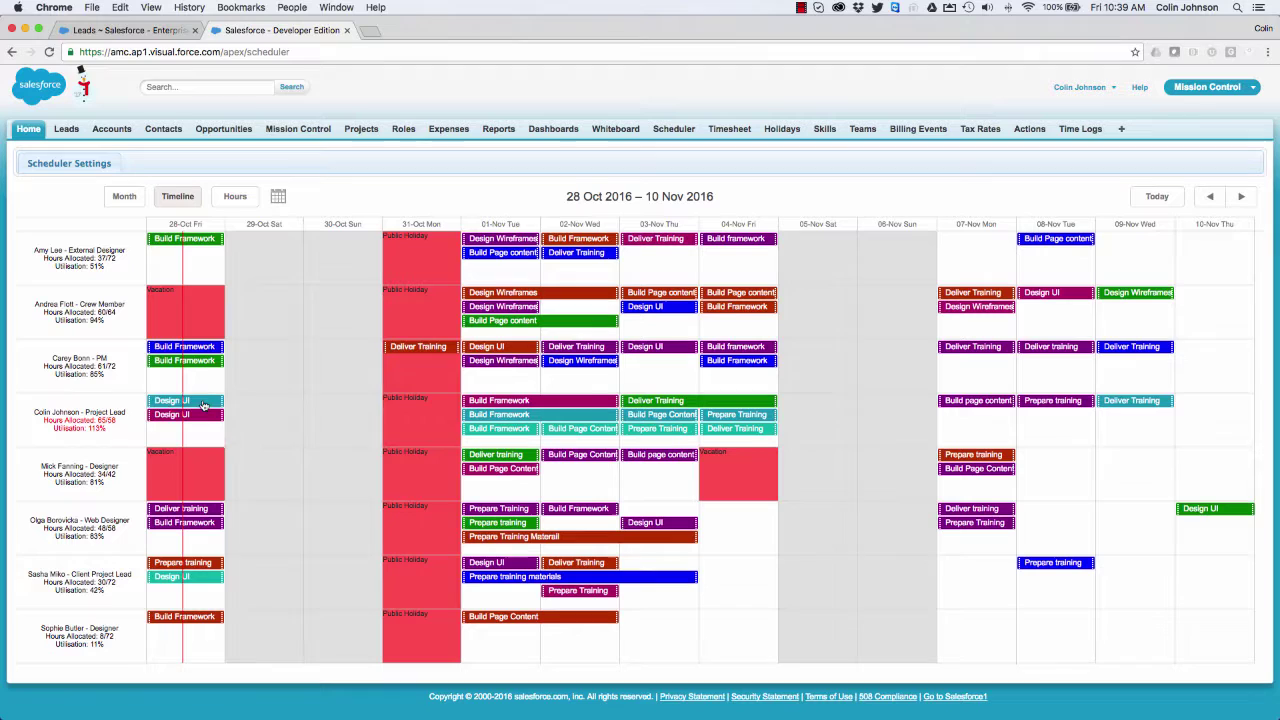
pyautogui.moveTo(203, 407); pyautogui.dragTo(198, 380)
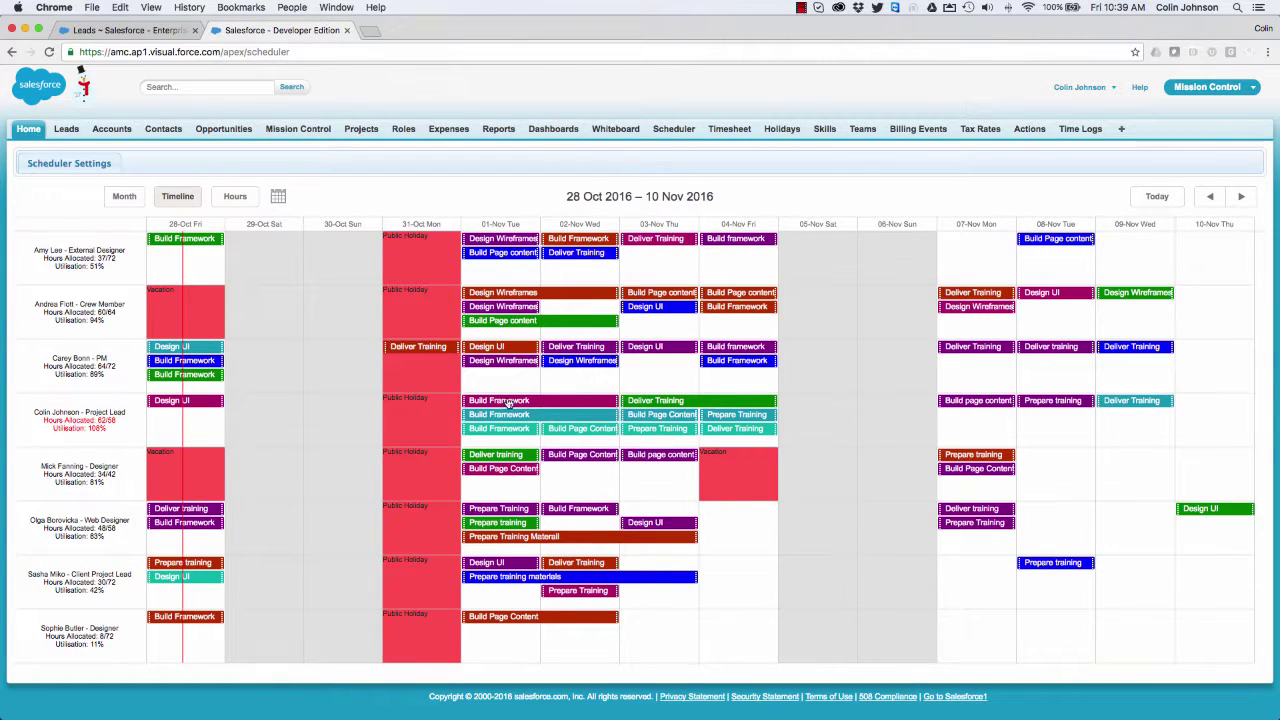
# Step: Move the lead's Build Framework, Prepare Training and two Deliver Training actions to the last designer
pyautogui.moveTo(520, 420)
pyautogui.moveTo(520, 422); pyautogui.dragTo(530, 640)
pyautogui.moveTo(650, 439); pyautogui.dragTo(660, 632)
pyautogui.moveTo(735, 428); pyautogui.dragTo(750, 618)
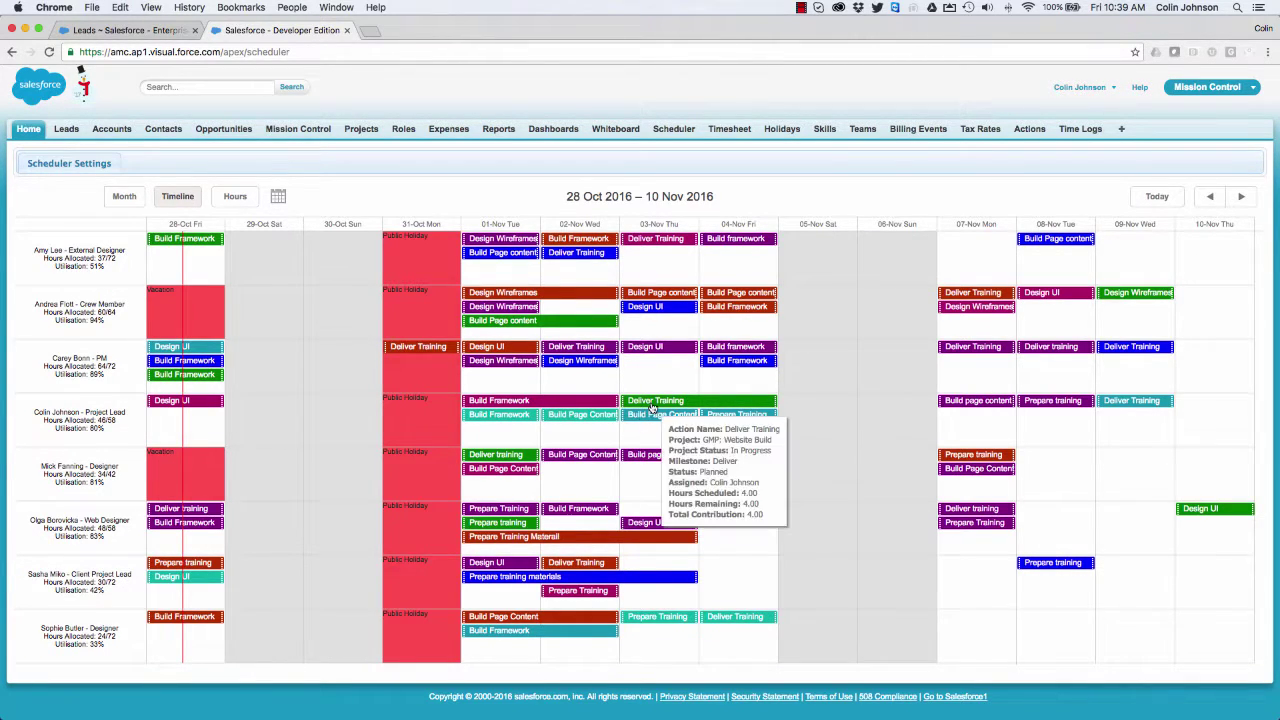
pyautogui.moveTo(656, 476); pyautogui.dragTo(652, 618)
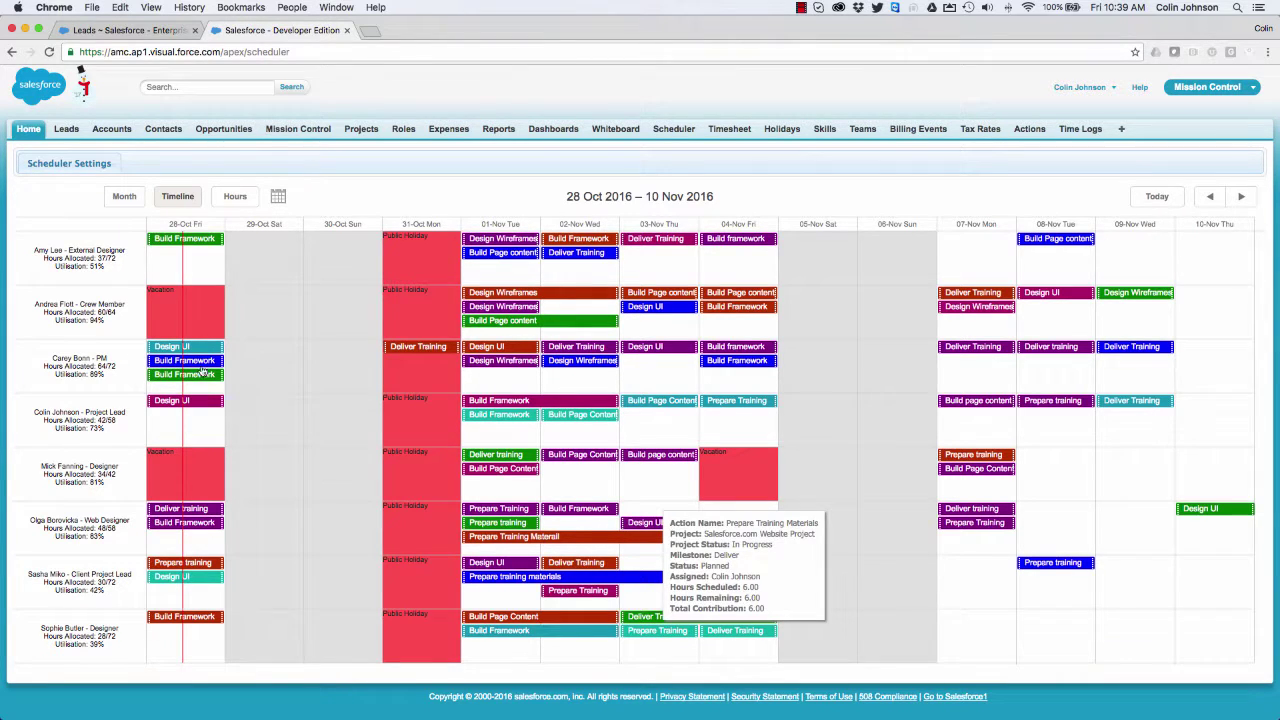
# Step: Save the reassigned actions via Save Actions in Scheduler Settings, then collapse the settings
pyautogui.click(50, 172)
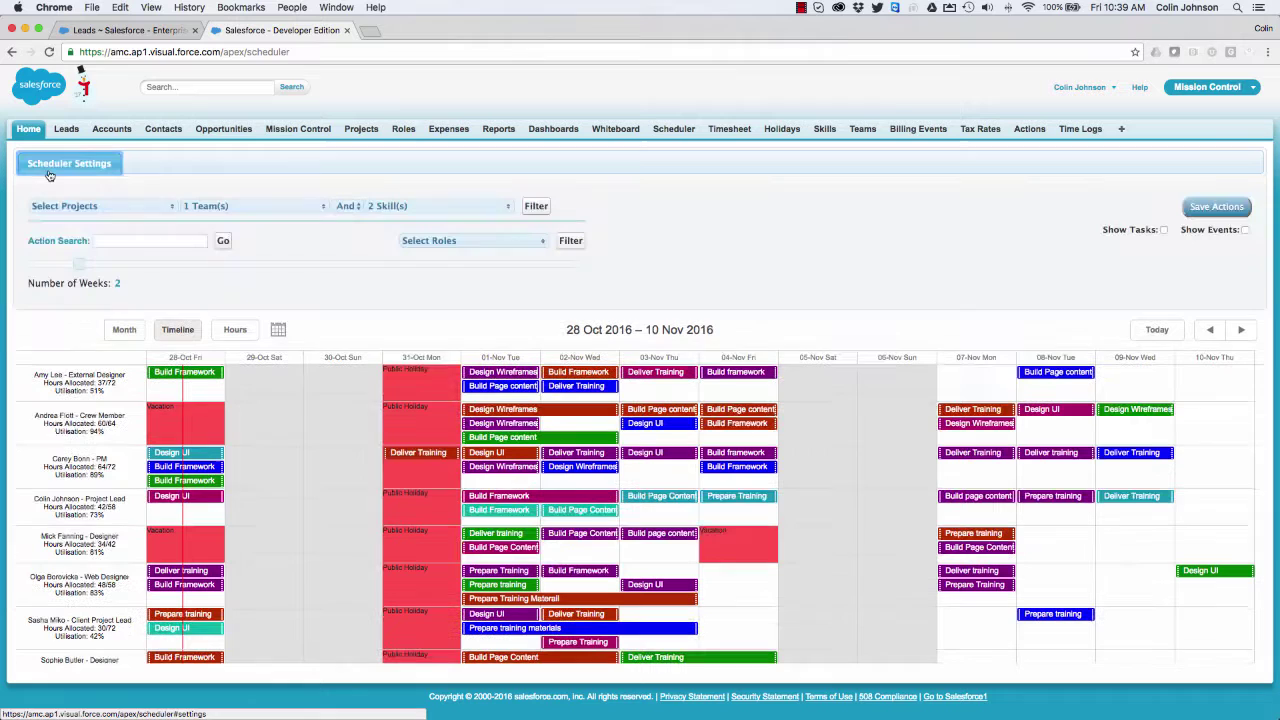
pyautogui.click(1206, 207)
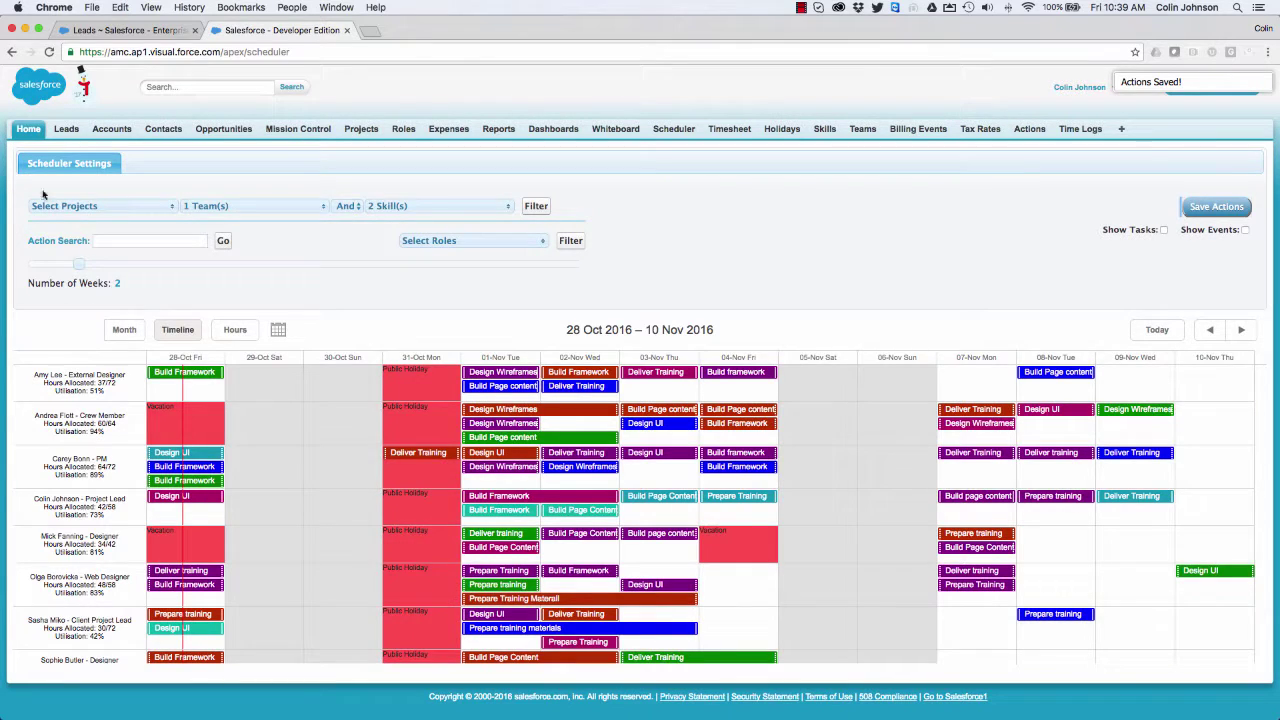
pyautogui.click(57, 170)
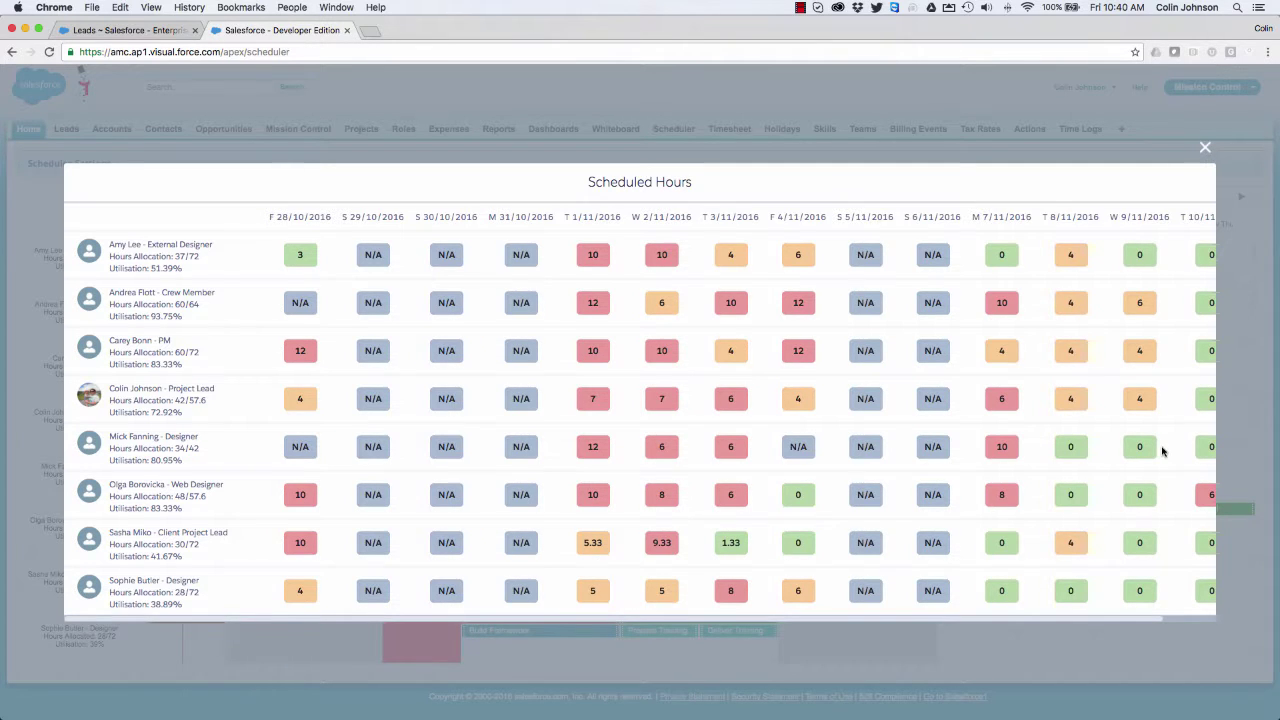
# Step: Scroll the Scheduled Hours popup right to see later days through 10 Nov
pyautogui.hscroll(3, 1162, 451)
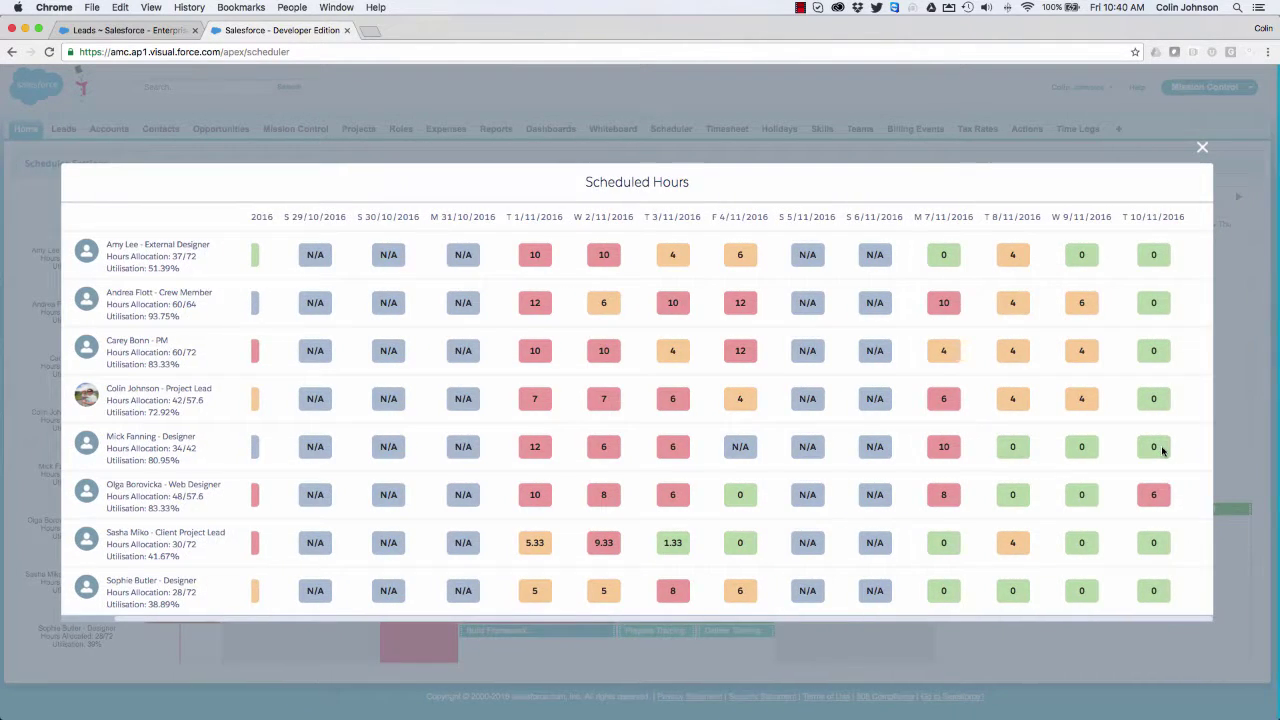